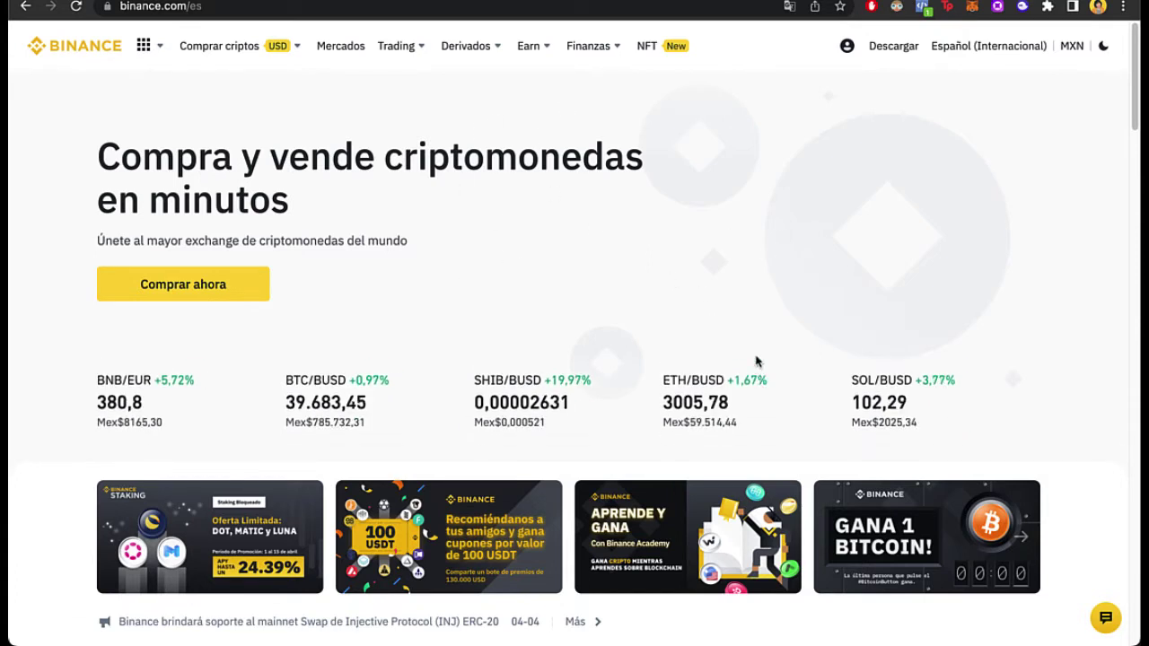
Check the wallet's 0.0011 MATIC balance, then reload Binance in English at binance.com/en
{"action": "left_click", "coordinate": [972, 7]}
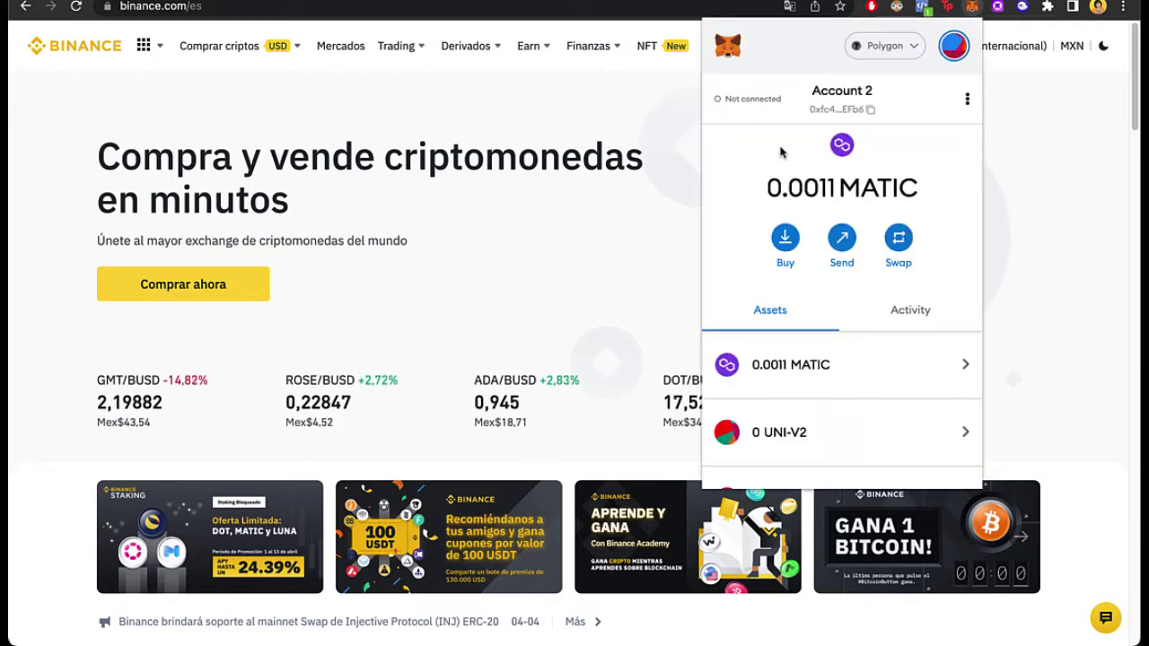
{"action": "left_click", "coordinate": [624, 206]}
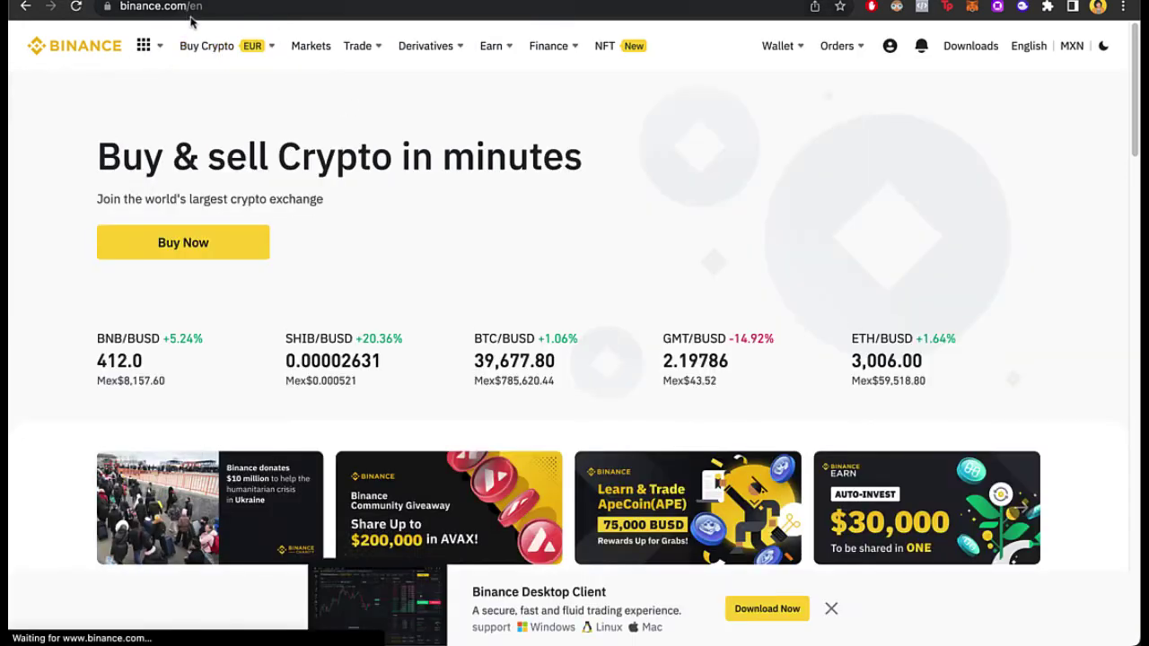
Switch to the OpenSea opensea.io/account profile showing its 3 collected items
{"action": "left_click", "coordinate": [400, 2]}
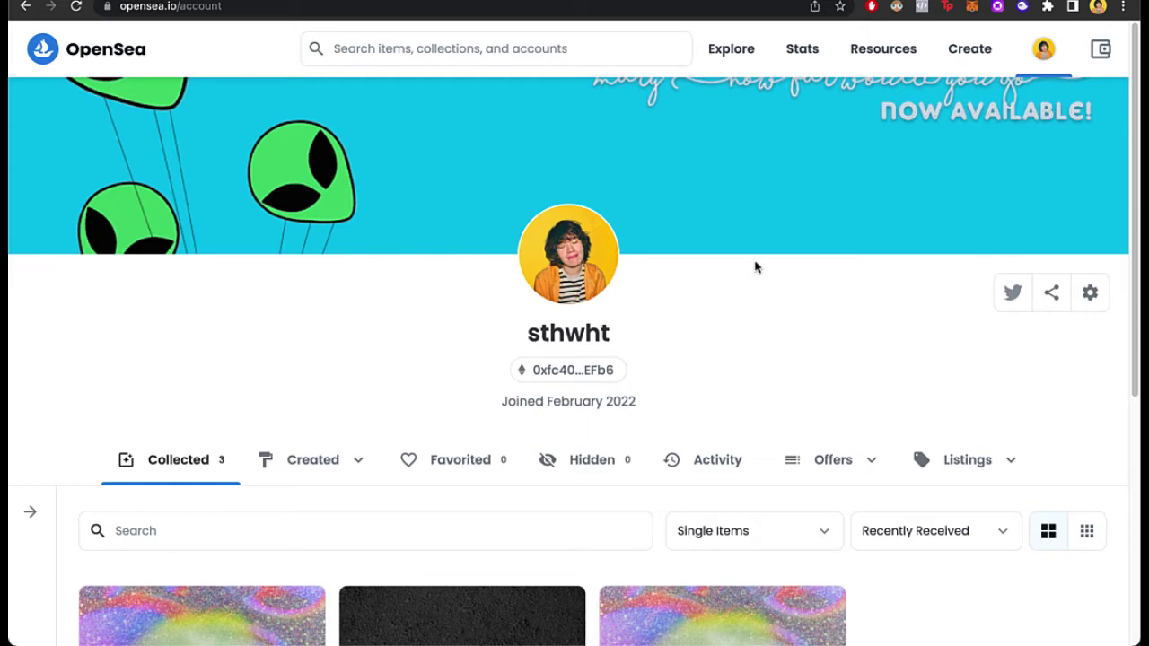
{"action": "scroll", "coordinate": [805, 369], "scroll_direction": "down", "scroll_amount": 3}
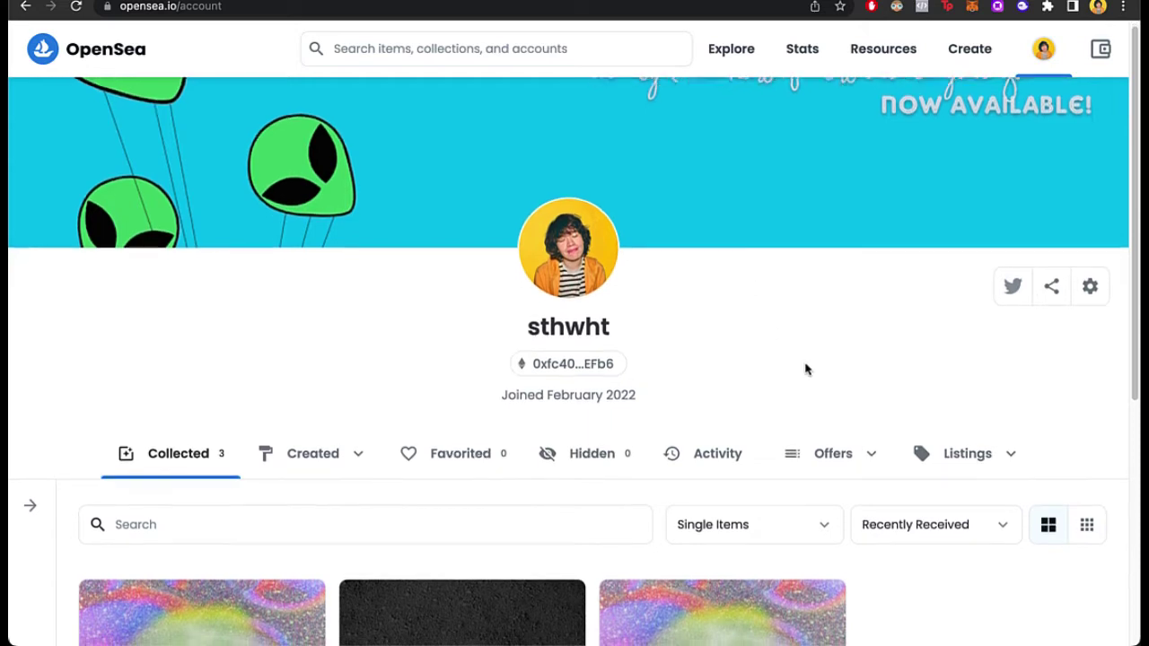
{"action": "scroll", "coordinate": [746, 377], "scroll_direction": "up", "scroll_amount": 3}
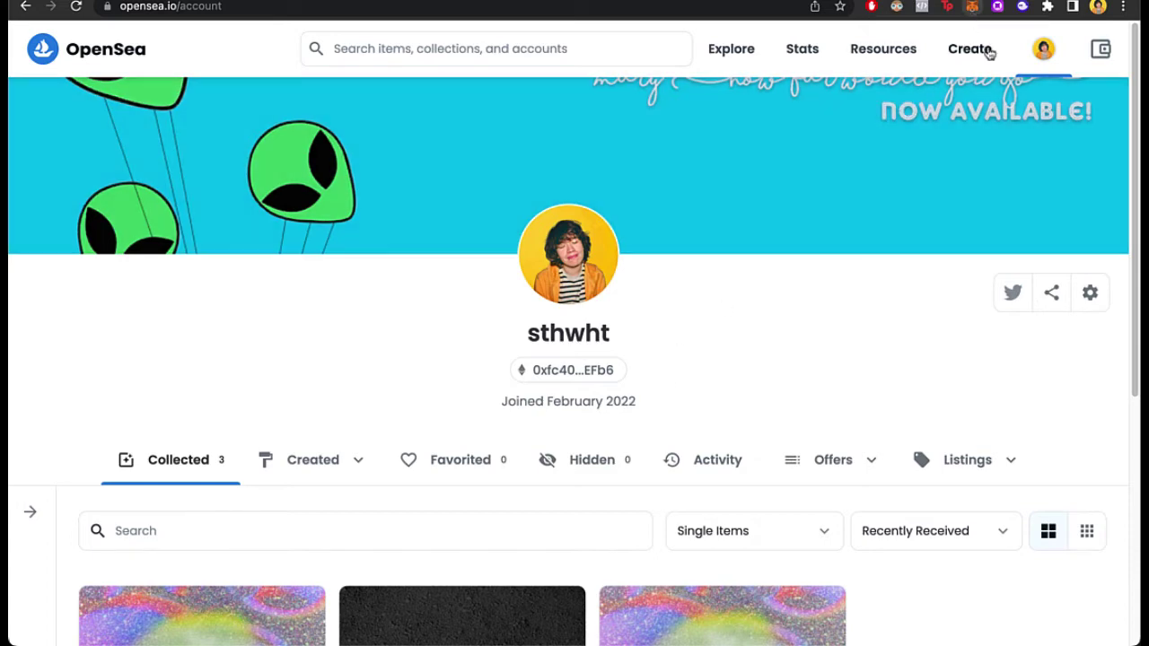
Open MetaMask, highlight the 0.0011 MATIC balance and scroll through the Polygon token list
{"action": "left_click", "coordinate": [973, 6]}
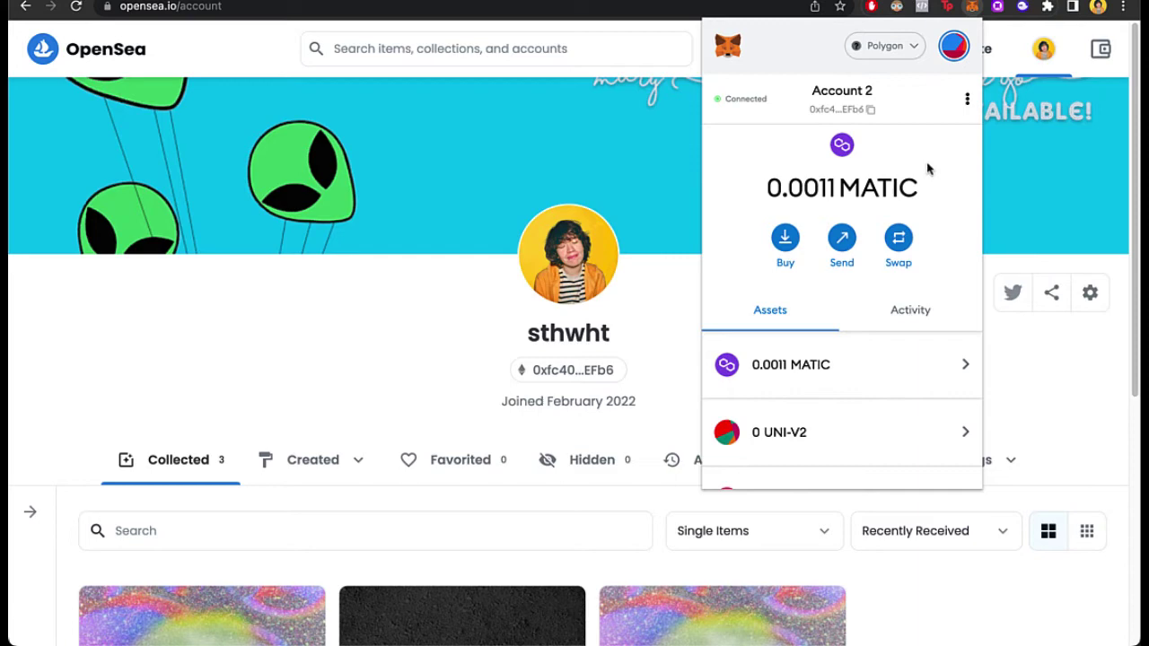
{"action": "left_click_drag", "start_coordinate": [930, 199], "coordinate": [835, 145]}
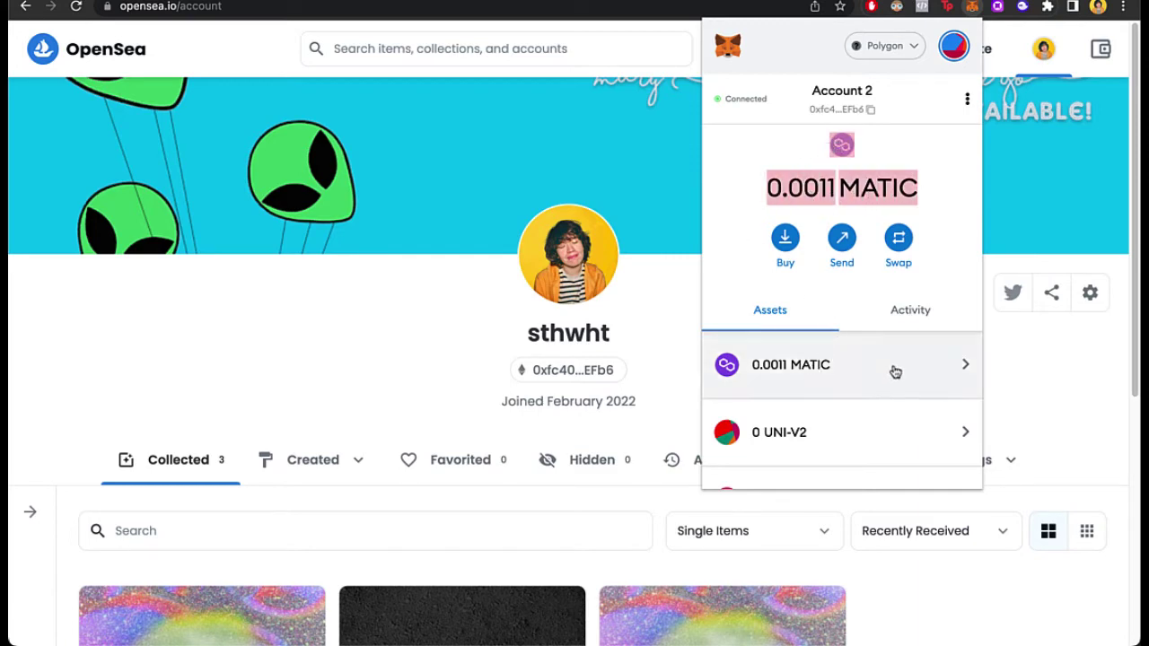
{"action": "scroll", "coordinate": [878, 404], "scroll_direction": "down", "scroll_amount": 2}
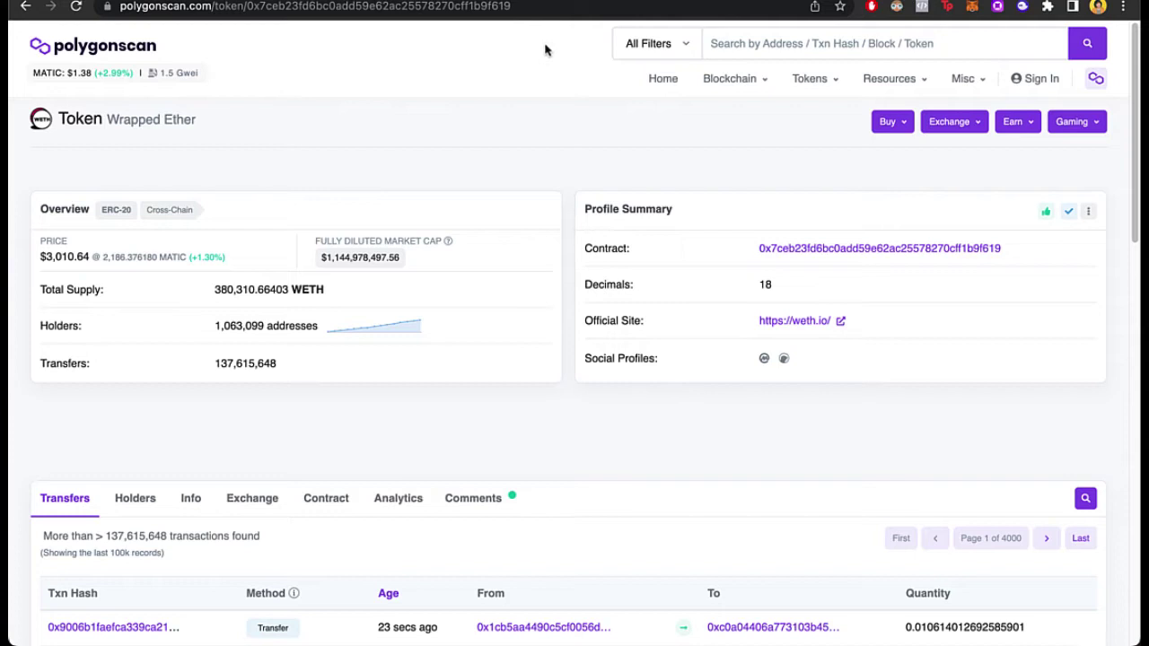
Select 'Wrapped Ether' on the Polygonscan page and reopen the wallet showing 0.0011 MATIC
{"action": "left_click_drag", "start_coordinate": [197, 122], "coordinate": [105, 123]}
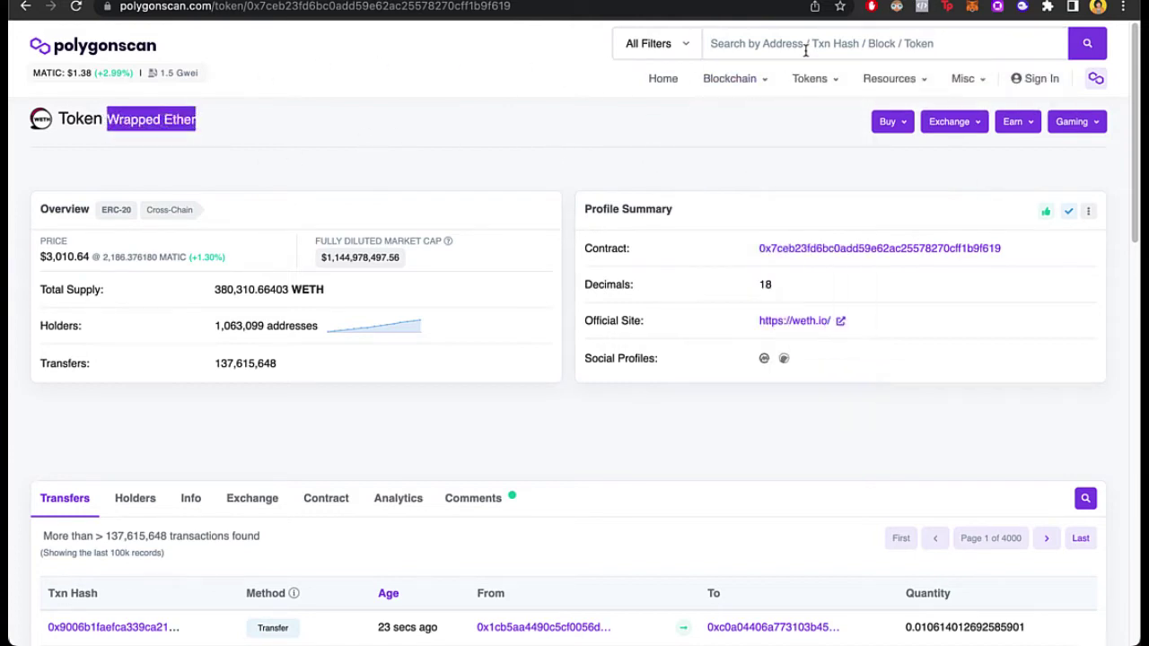
{"action": "left_click", "coordinate": [972, 7]}
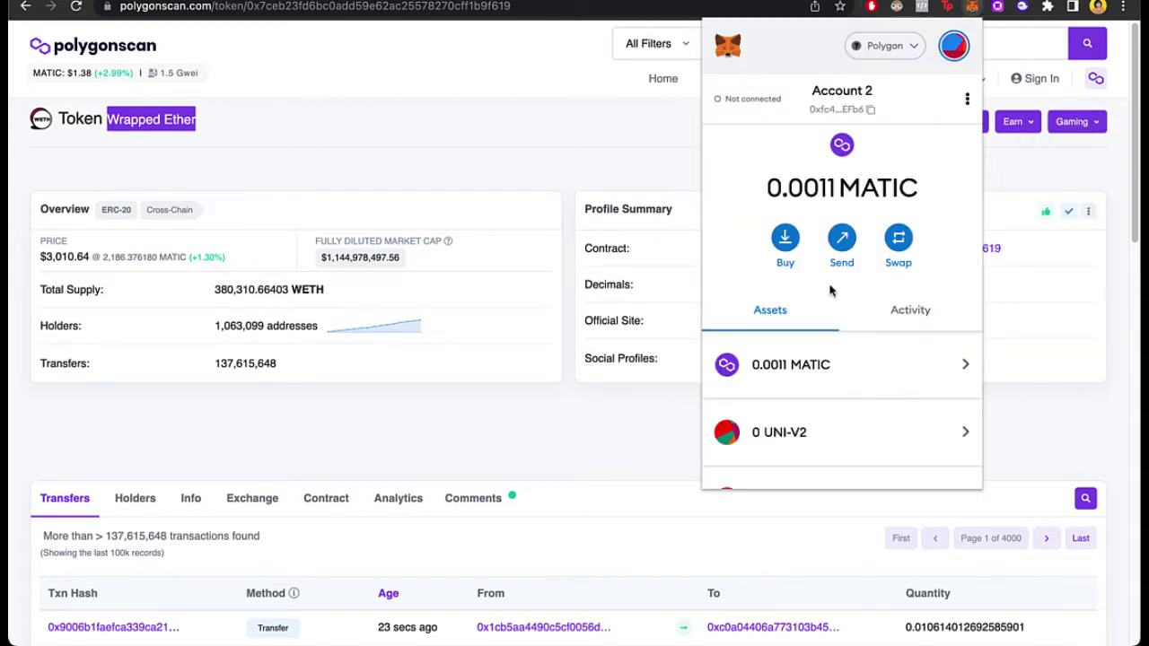
Inspect the WETH token's history and look at the custom token import form
{"action": "scroll", "coordinate": [830, 296], "scroll_direction": "down", "scroll_amount": 3}
{"action": "left_click", "coordinate": [809, 434]}
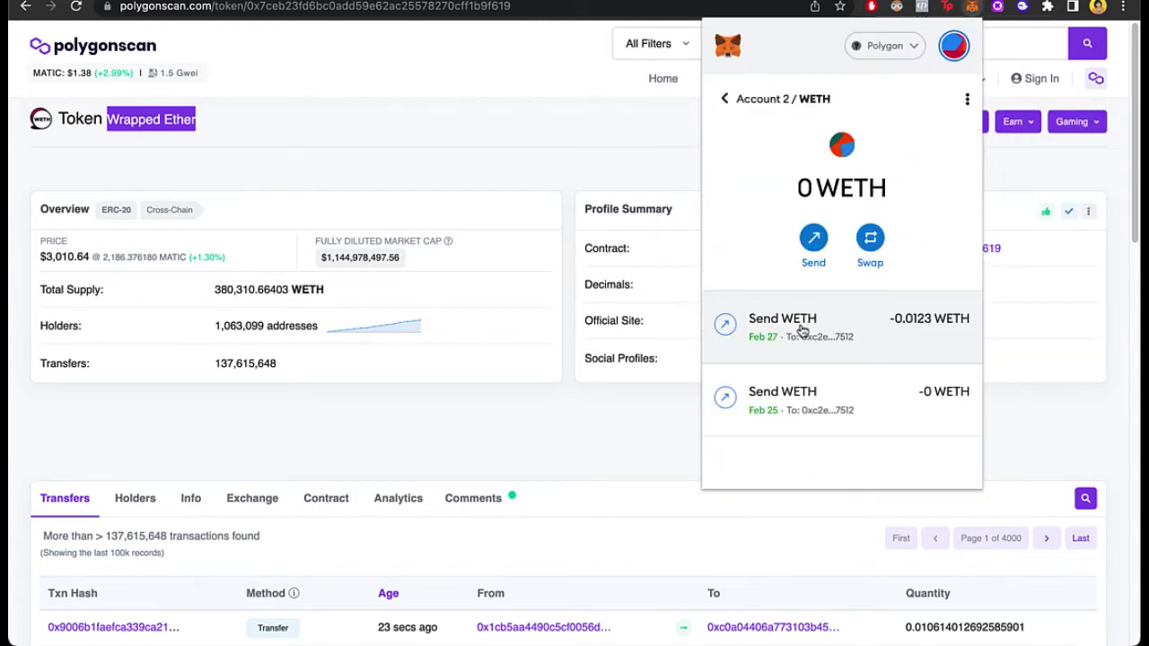
{"action": "left_click", "coordinate": [741, 99]}
{"action": "left_click", "coordinate": [859, 511]}
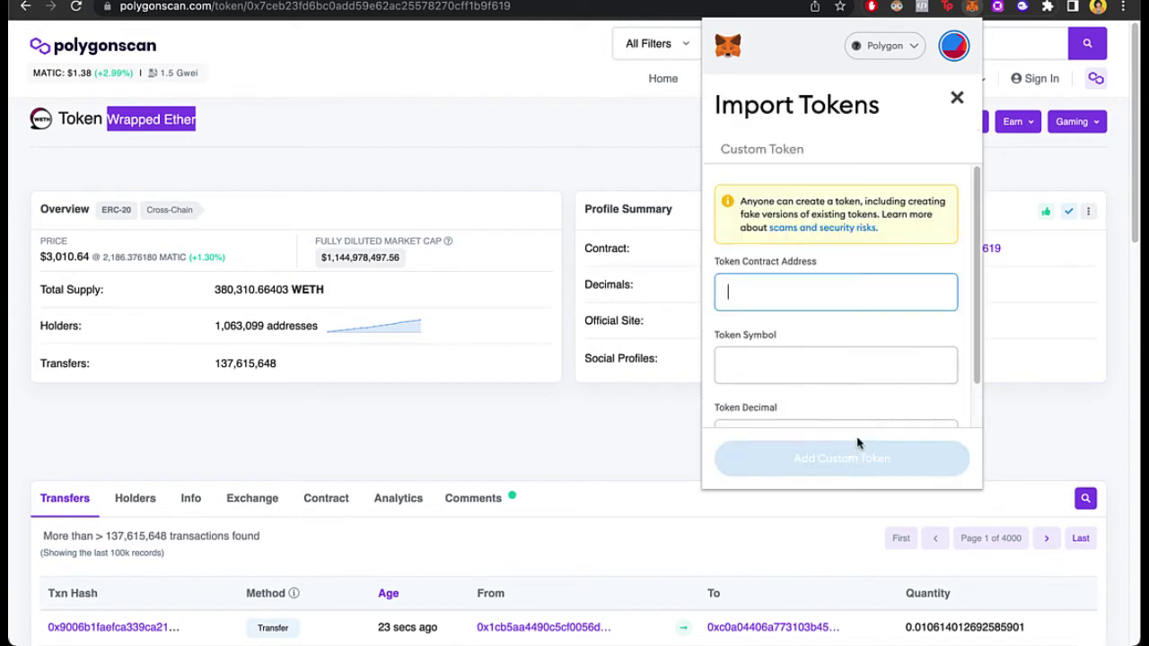
{"action": "left_click", "coordinate": [1011, 326]}
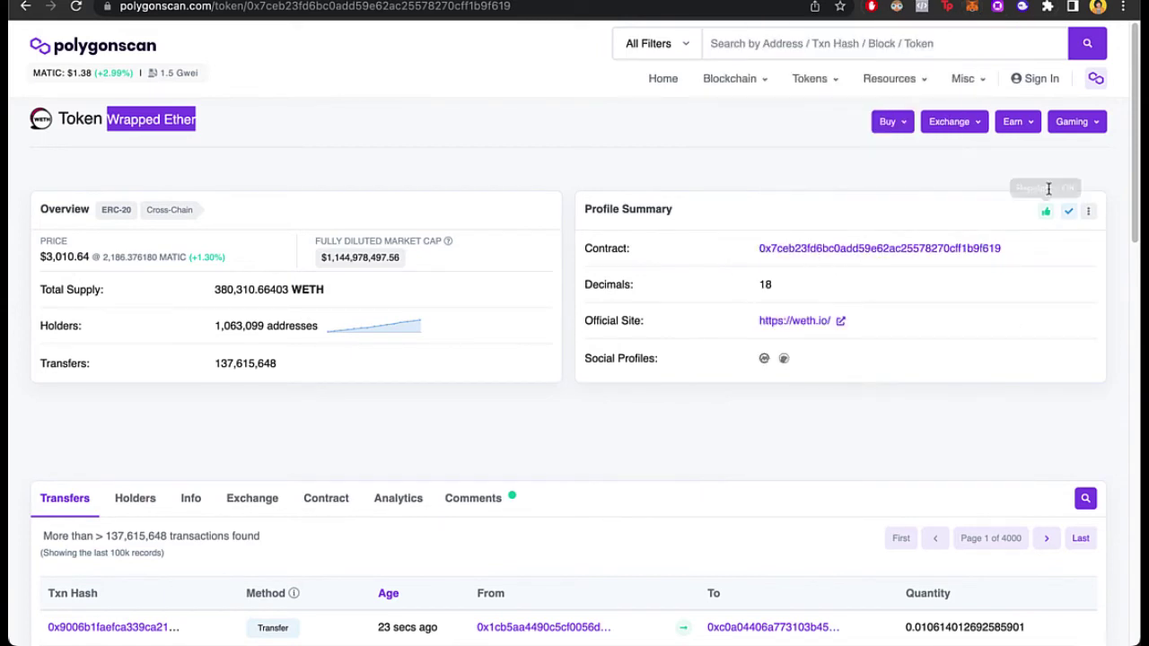
Reopen the wallet and view the SAND token's details before returning to the overview
{"action": "left_click", "coordinate": [972, 9]}
{"action": "scroll", "coordinate": [898, 297], "scroll_direction": "down", "scroll_amount": 5}
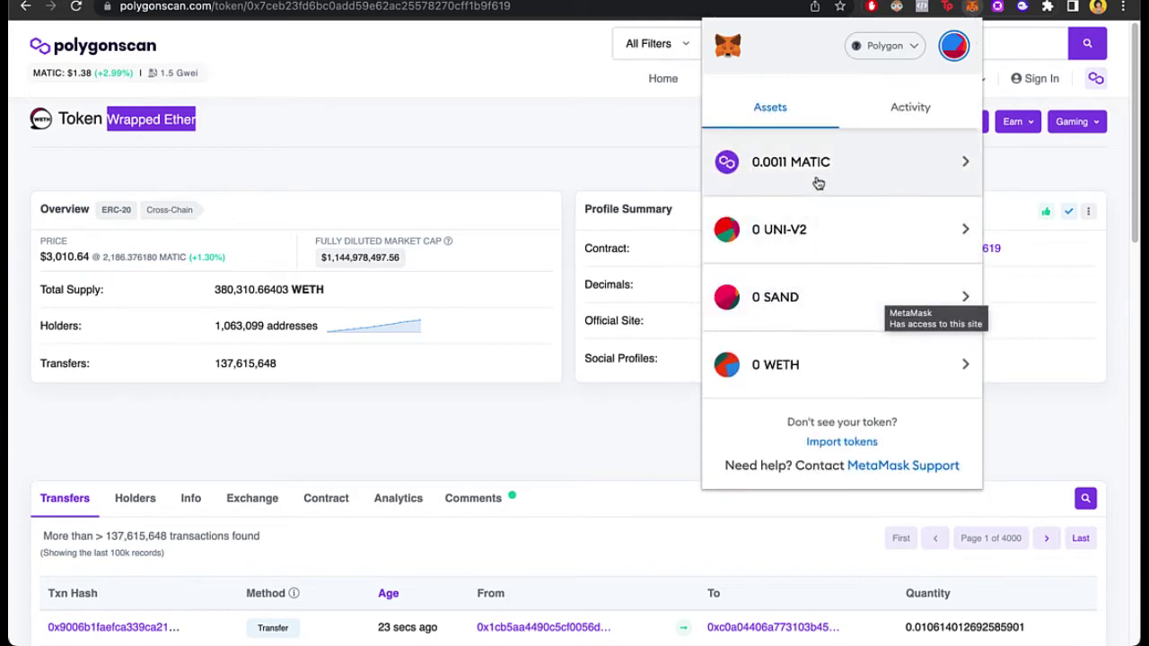
{"action": "left_click", "coordinate": [833, 288]}
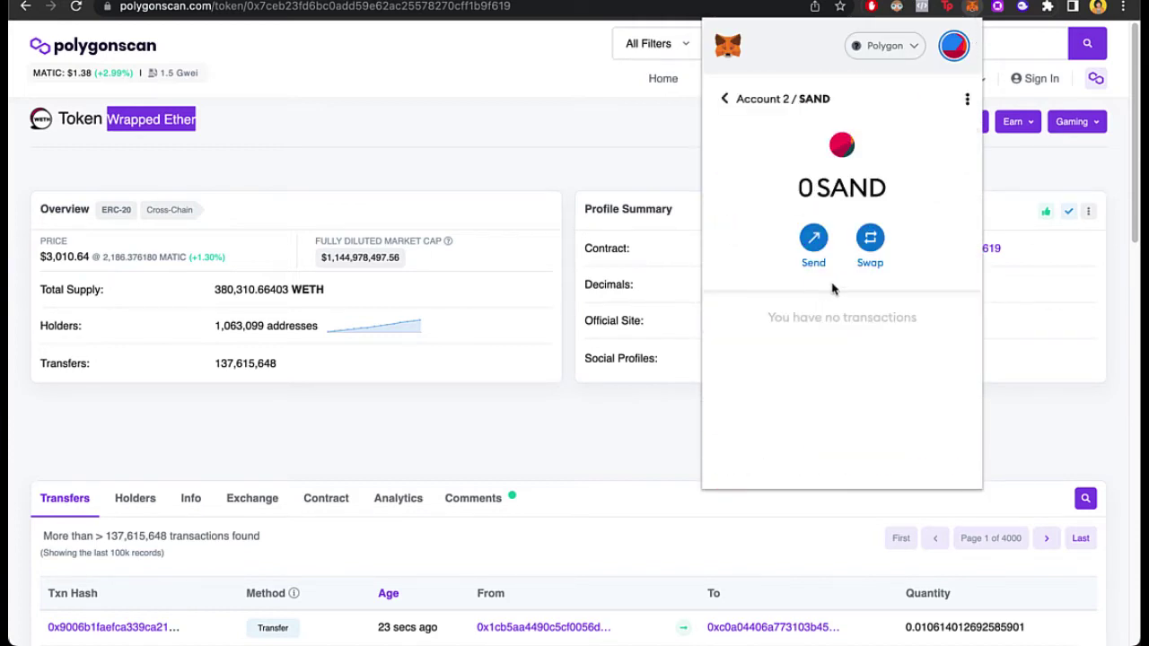
{"action": "left_click", "coordinate": [724, 99]}
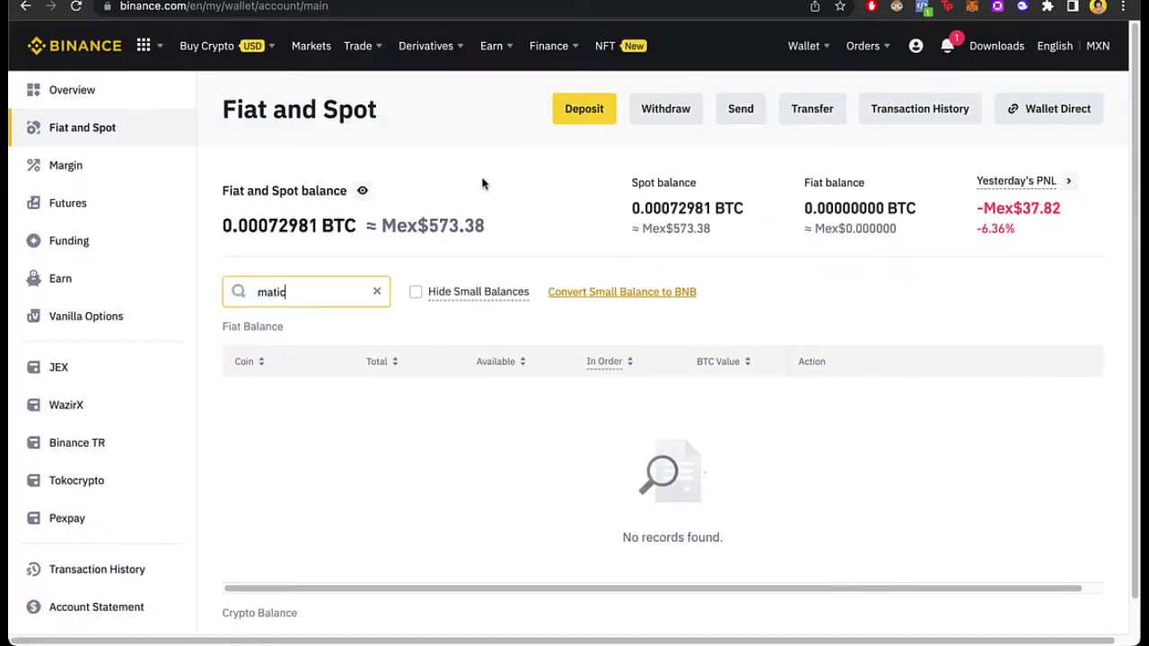
Select the 'matic' search text and scroll to the MATIC Crypto Balance row at 0.00000000
{"action": "scroll", "coordinate": [483, 184], "scroll_direction": "down", "scroll_amount": 1}
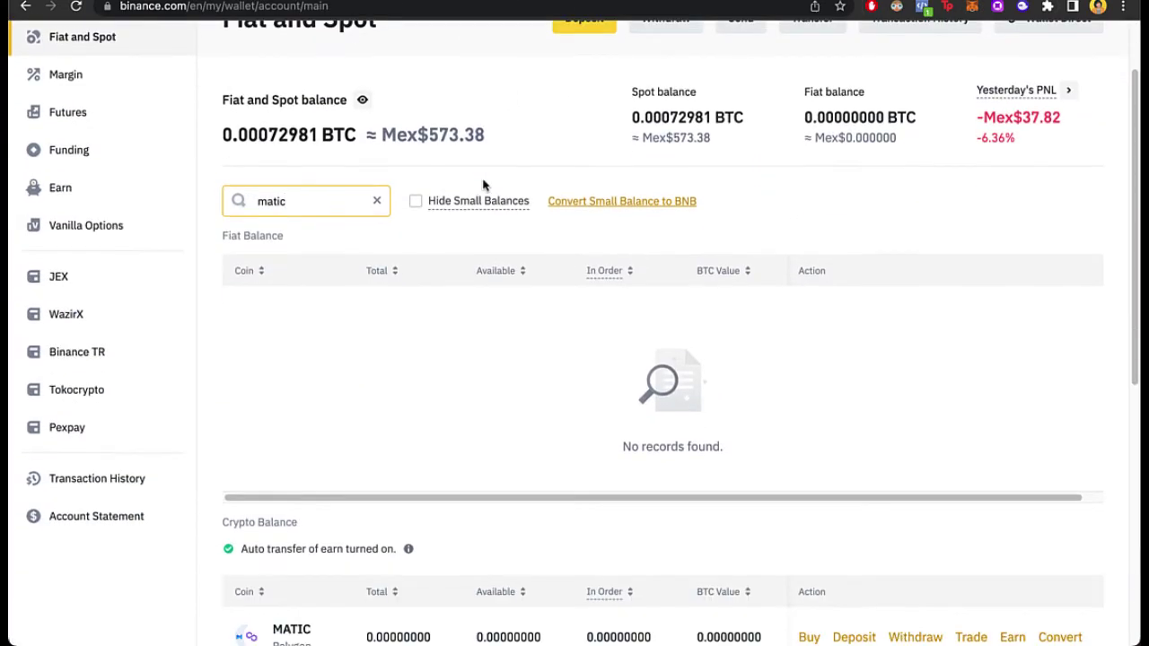
{"action": "left_click_drag", "start_coordinate": [294, 211], "coordinate": [226, 208]}
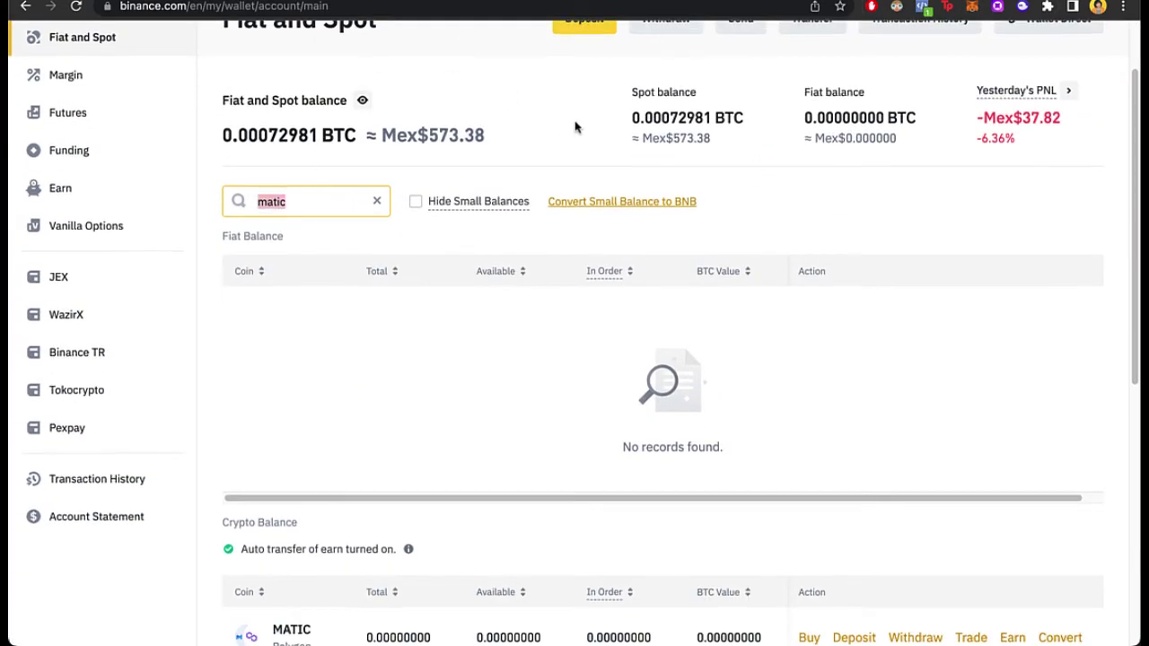
{"action": "scroll", "coordinate": [561, 236], "scroll_direction": "up", "scroll_amount": 1}
{"action": "scroll", "coordinate": [546, 225], "scroll_direction": "down", "scroll_amount": 2}
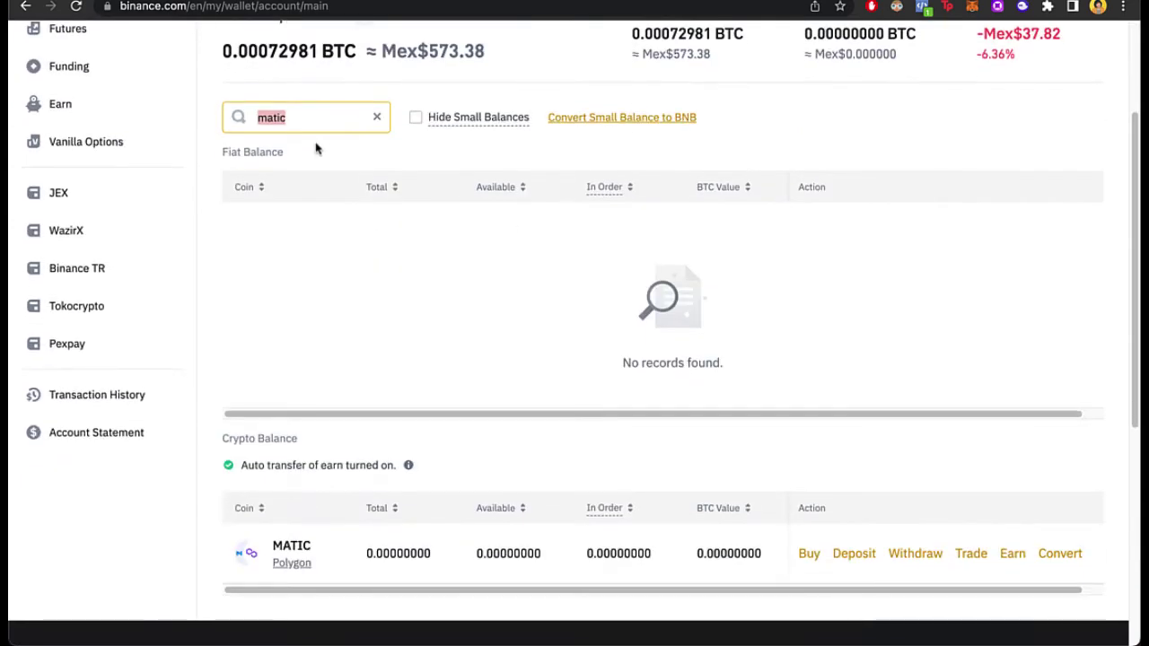
{"action": "scroll", "coordinate": [300, 474], "scroll_direction": "down", "scroll_amount": 1}
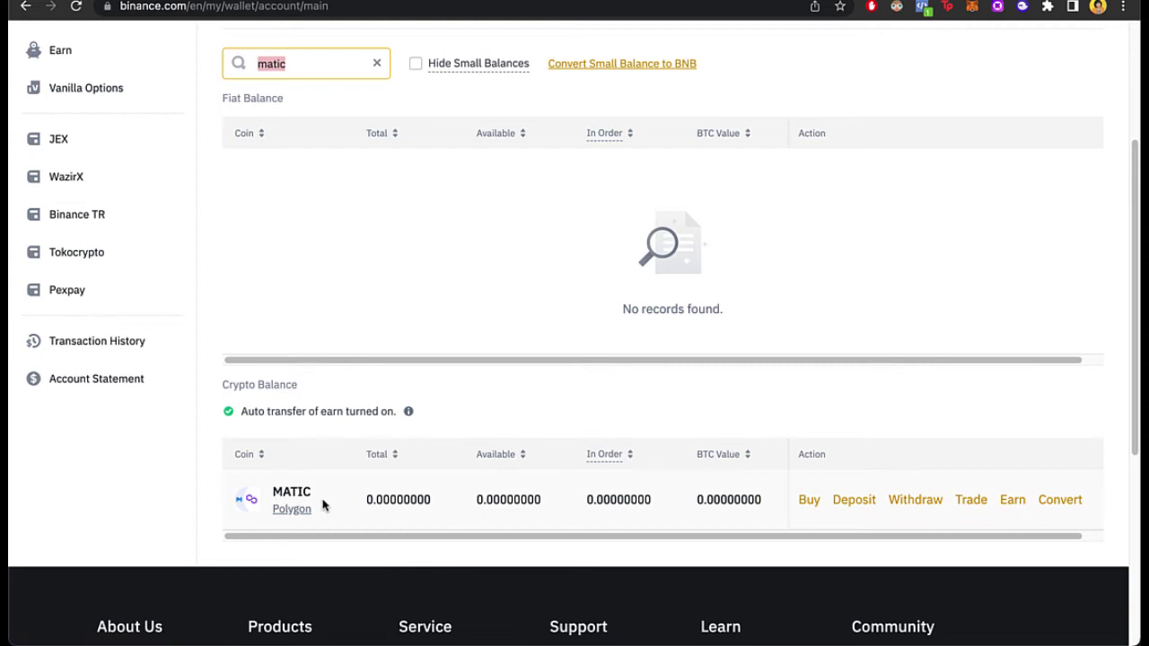
{"action": "left_click", "coordinate": [972, 7]}
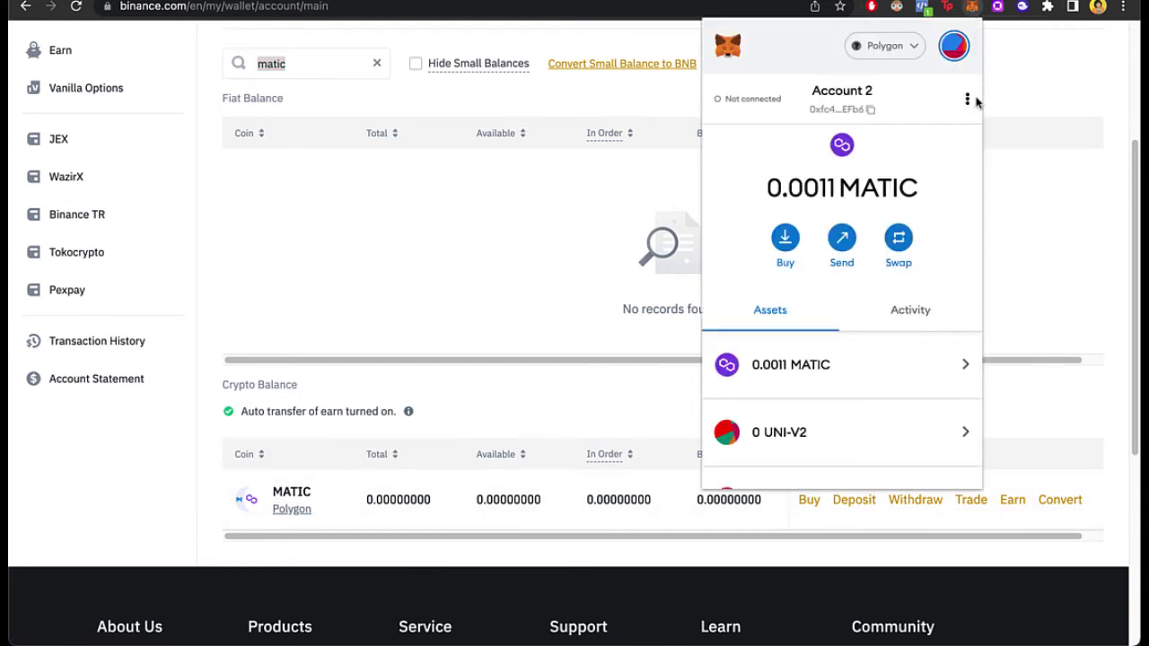
{"action": "left_click", "coordinate": [909, 244]}
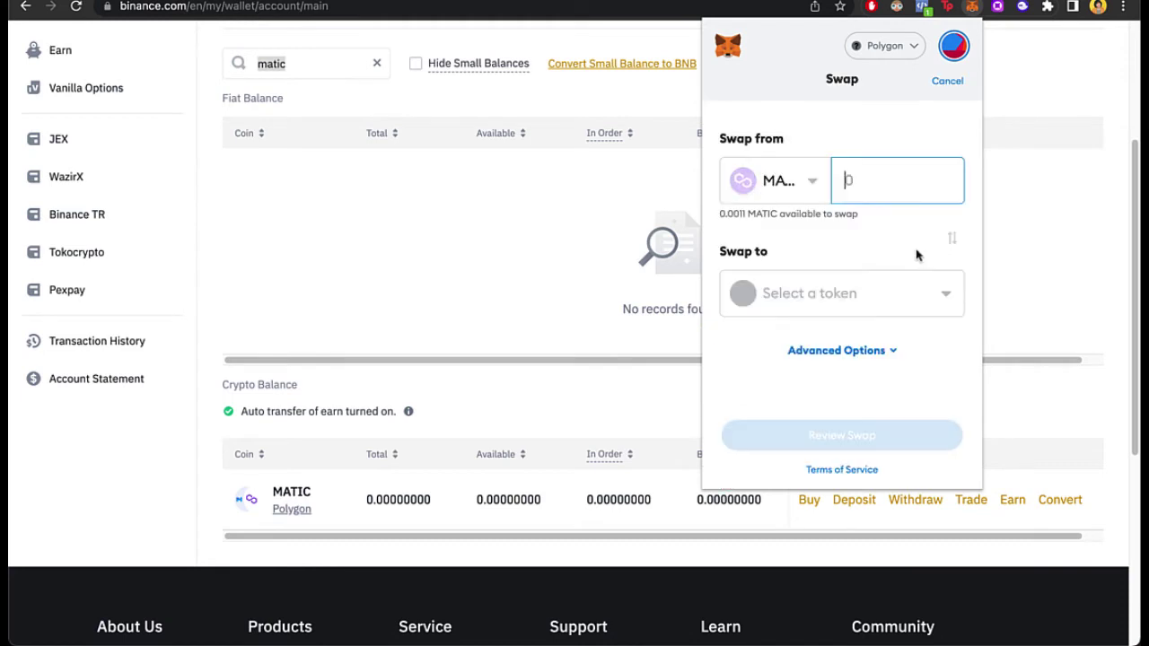
{"action": "left_click", "coordinate": [780, 181]}
{"action": "left_click", "coordinate": [867, 225]}
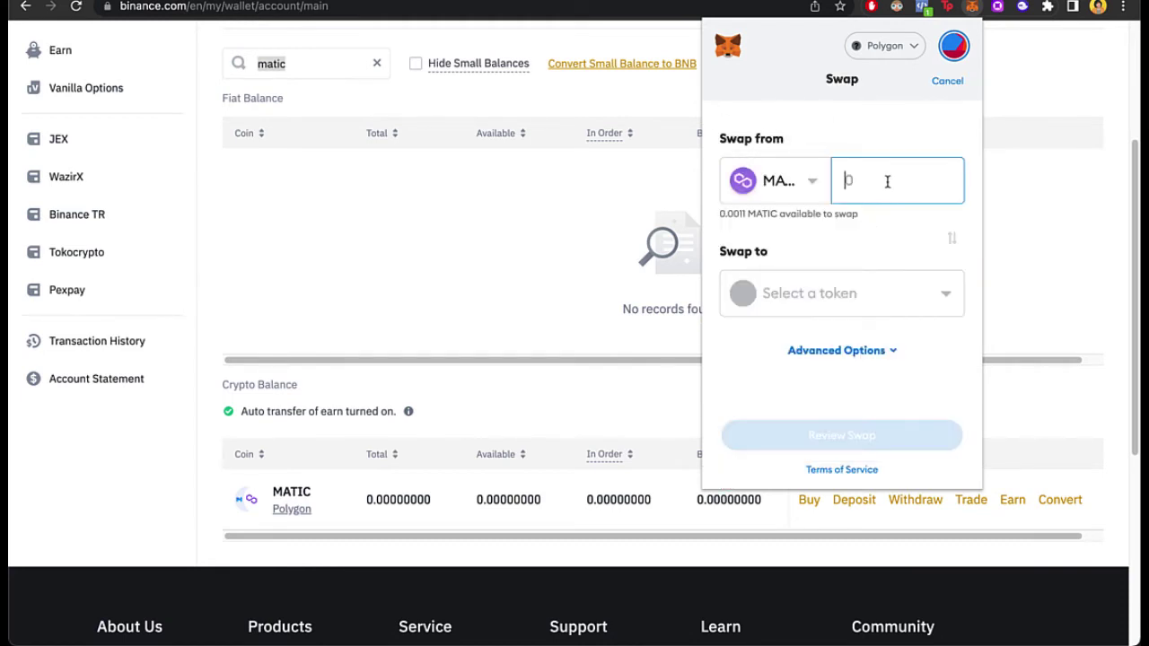
{"action": "left_click", "coordinate": [833, 296]}
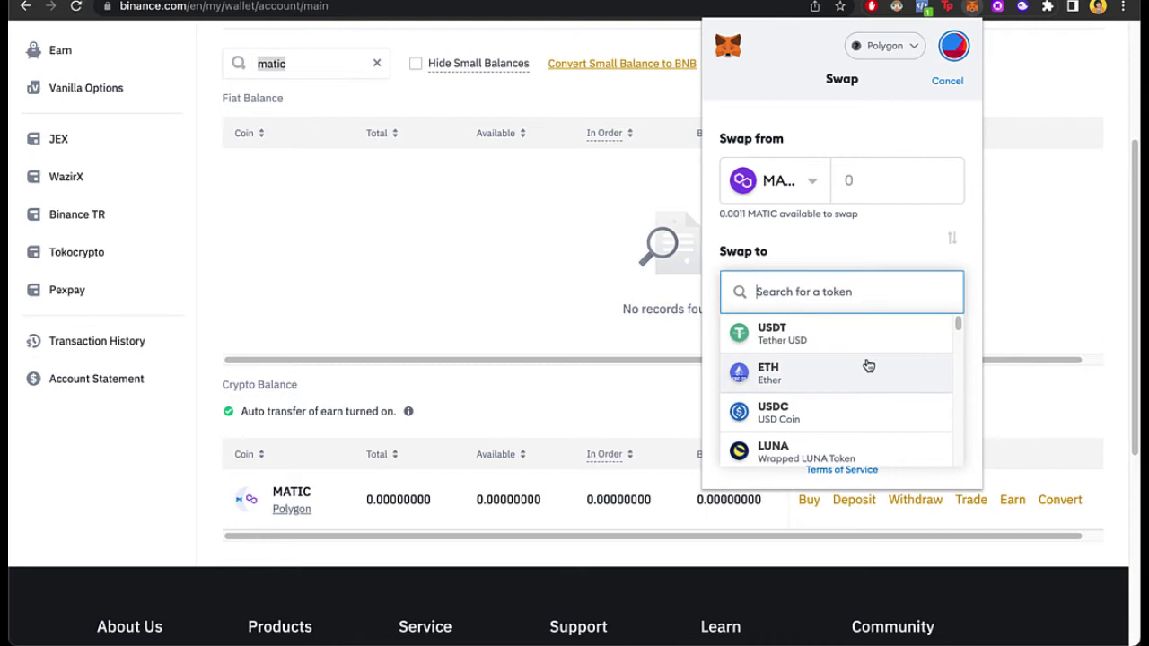
{"action": "left_click", "coordinate": [866, 256]}
{"action": "left_click", "coordinate": [1070, 201]}
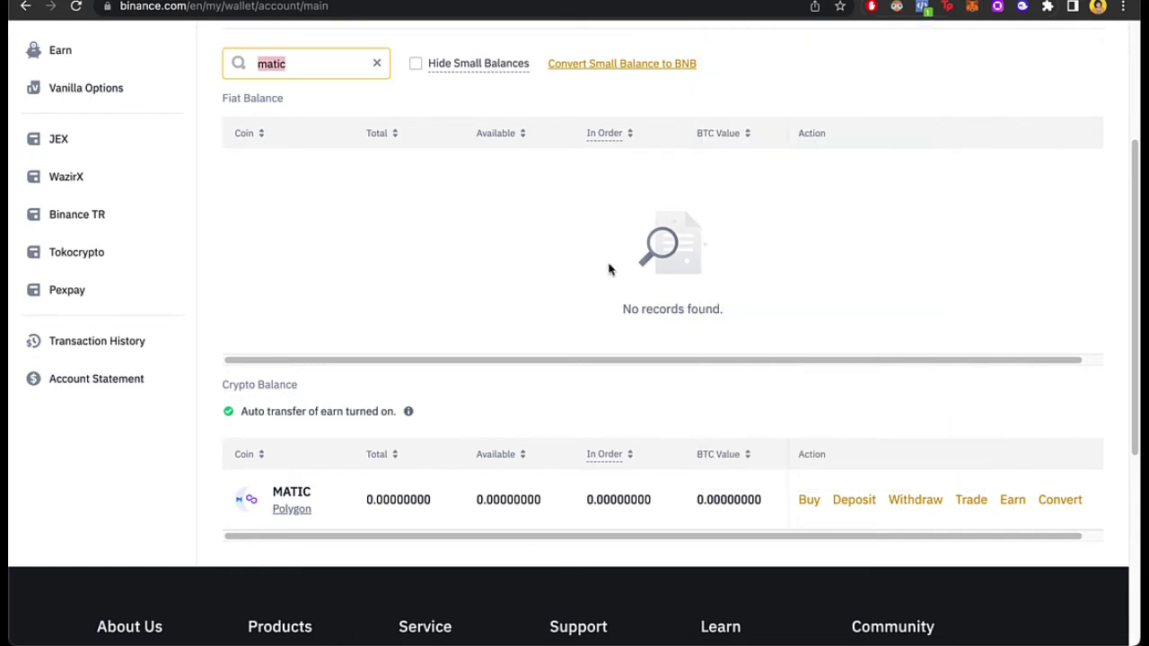
{"action": "left_click", "coordinate": [319, 69]}
Start a MATIC deposit, choose the MATIC Polygon network, and copy the deposit address
{"action": "scroll", "coordinate": [478, 314], "scroll_direction": "down", "scroll_amount": 2}
{"action": "scroll", "coordinate": [479, 315], "scroll_direction": "down", "scroll_amount": 1}
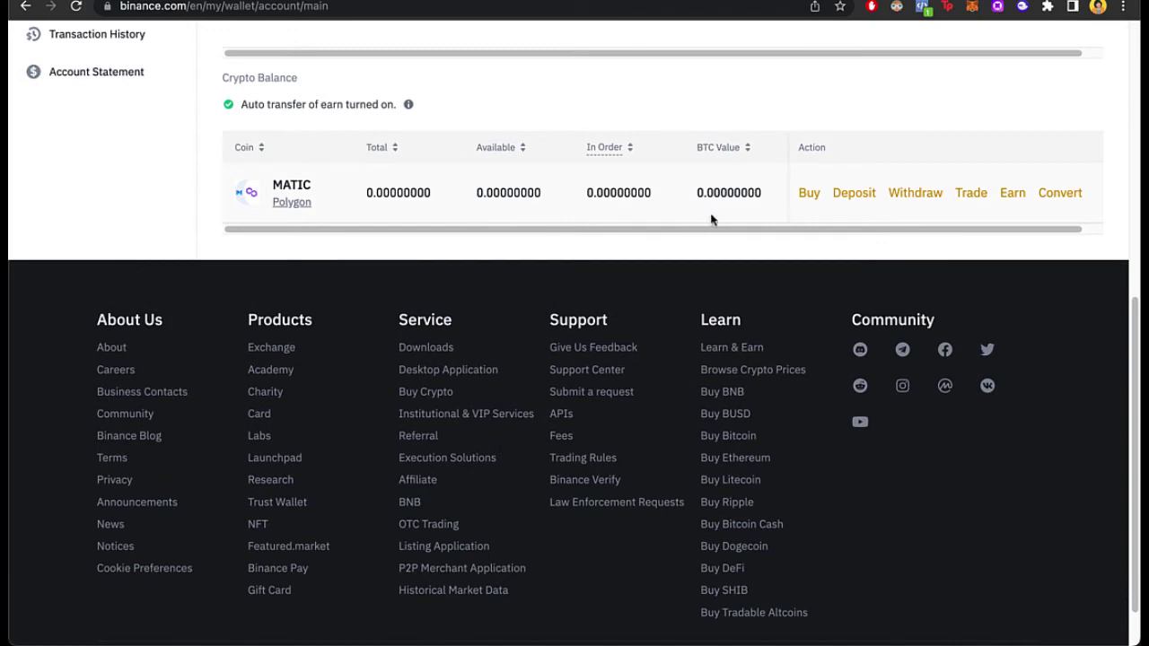
{"action": "left_click", "coordinate": [853, 193]}
{"action": "left_click", "coordinate": [395, 203]}
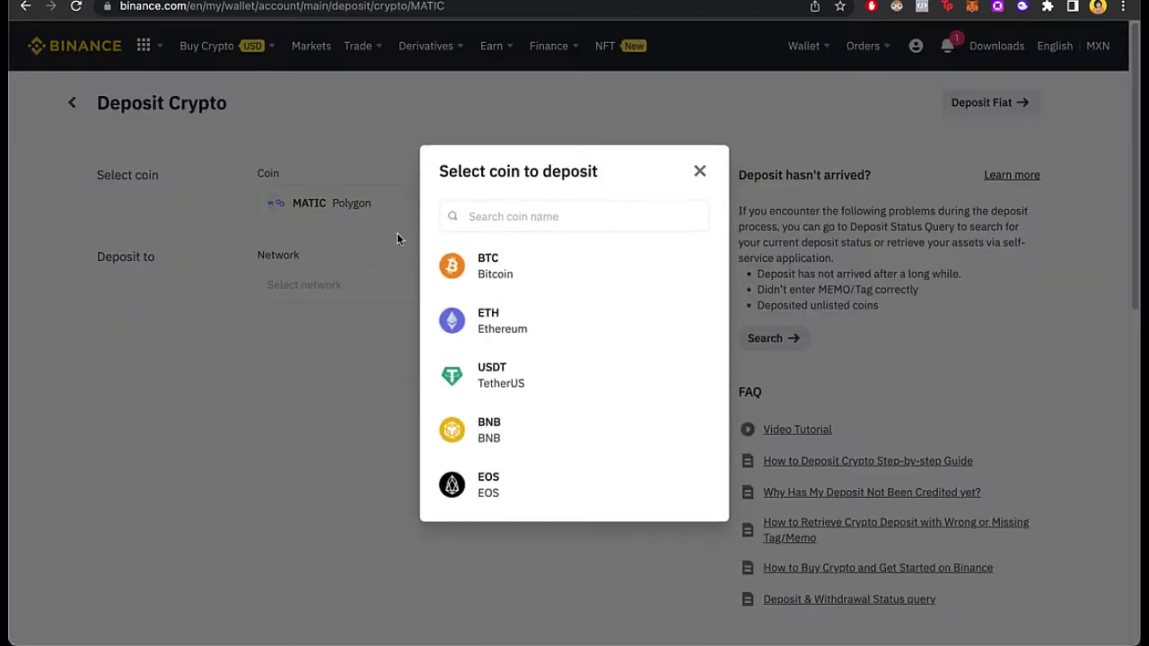
{"action": "left_click", "coordinate": [697, 176]}
{"action": "left_click", "coordinate": [308, 284]}
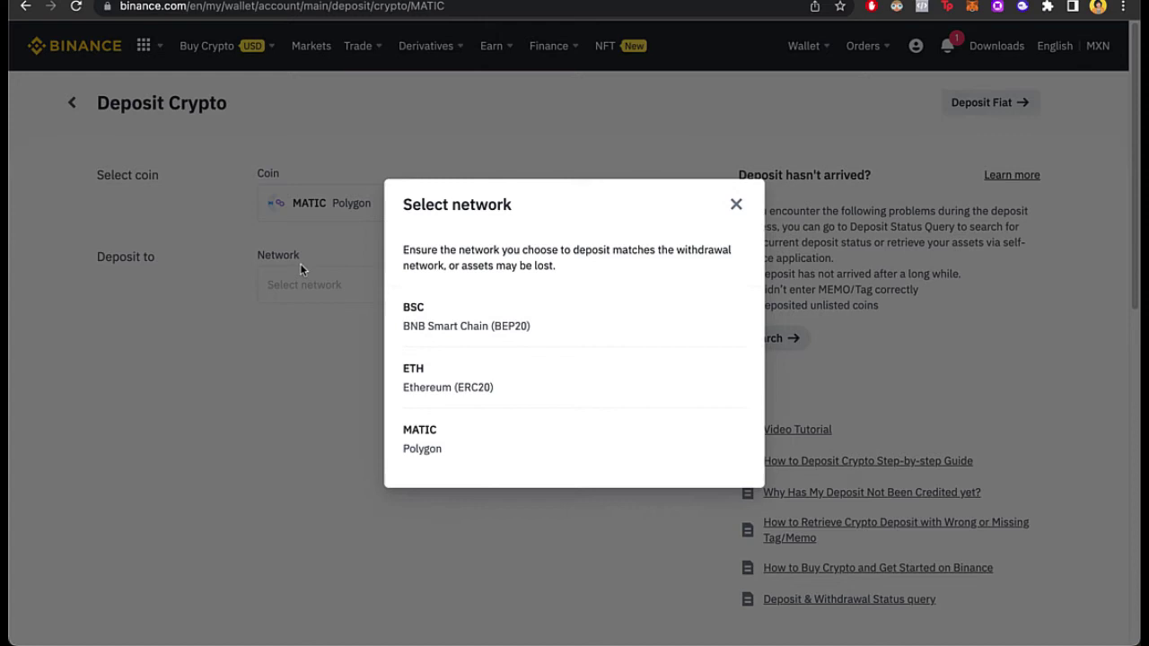
{"action": "left_click", "coordinate": [484, 468]}
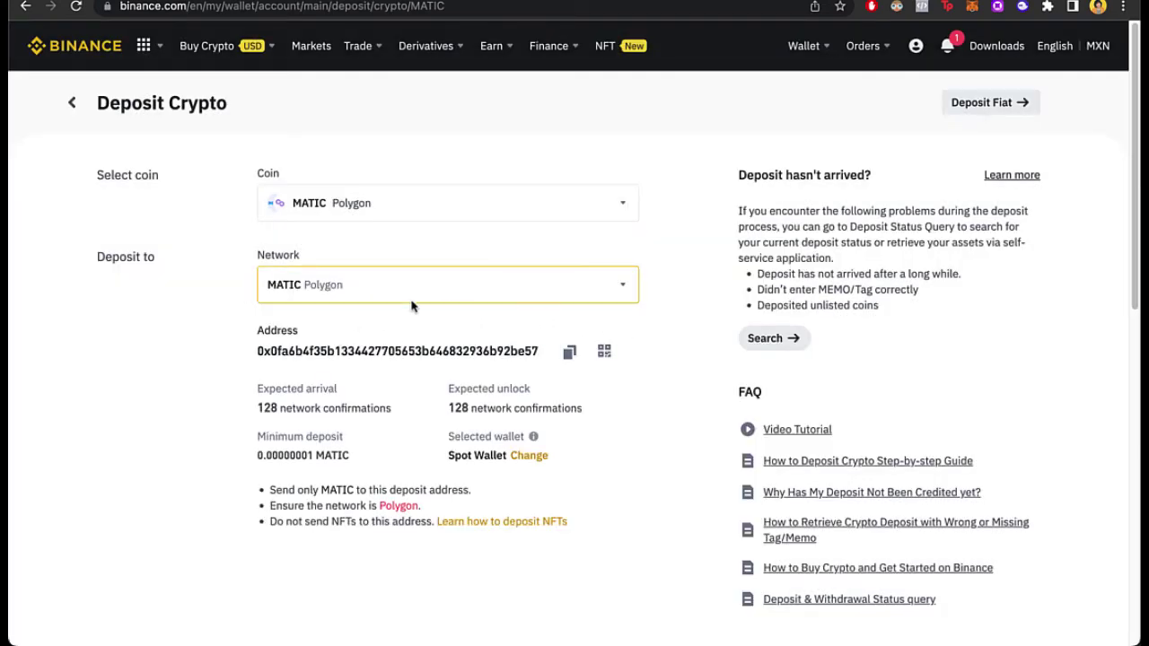
{"action": "left_click", "coordinate": [569, 354]}
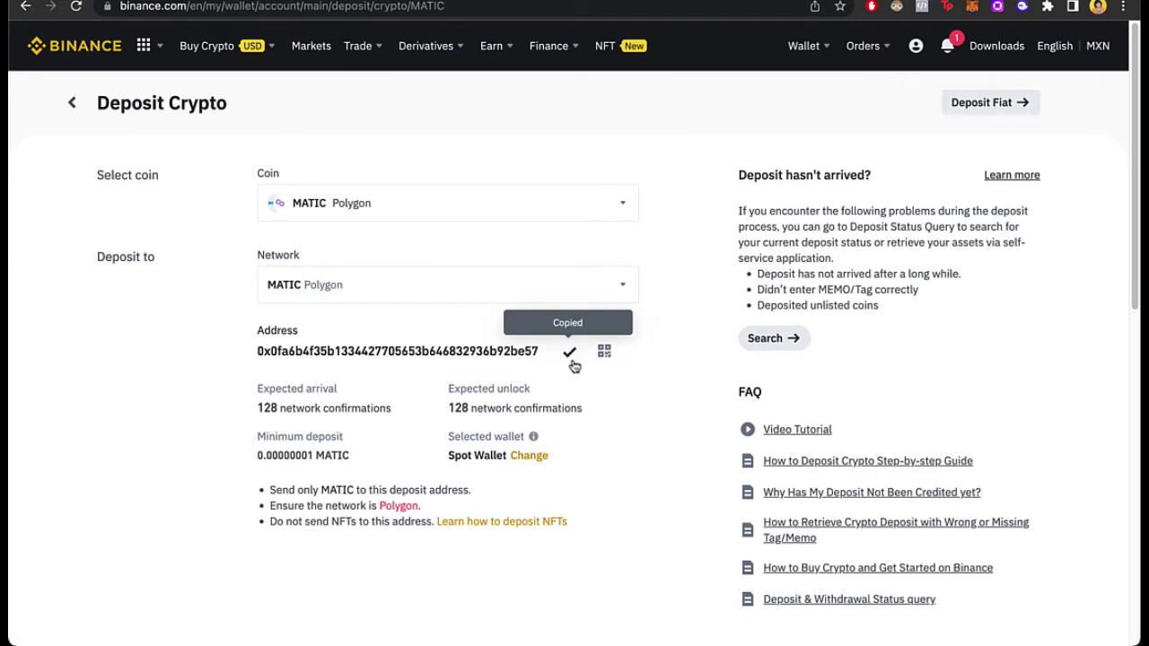
Open MetaMask, keep Polygon as the network, and highlight the 0.0011 MATIC balance
{"action": "left_click", "coordinate": [972, 7]}
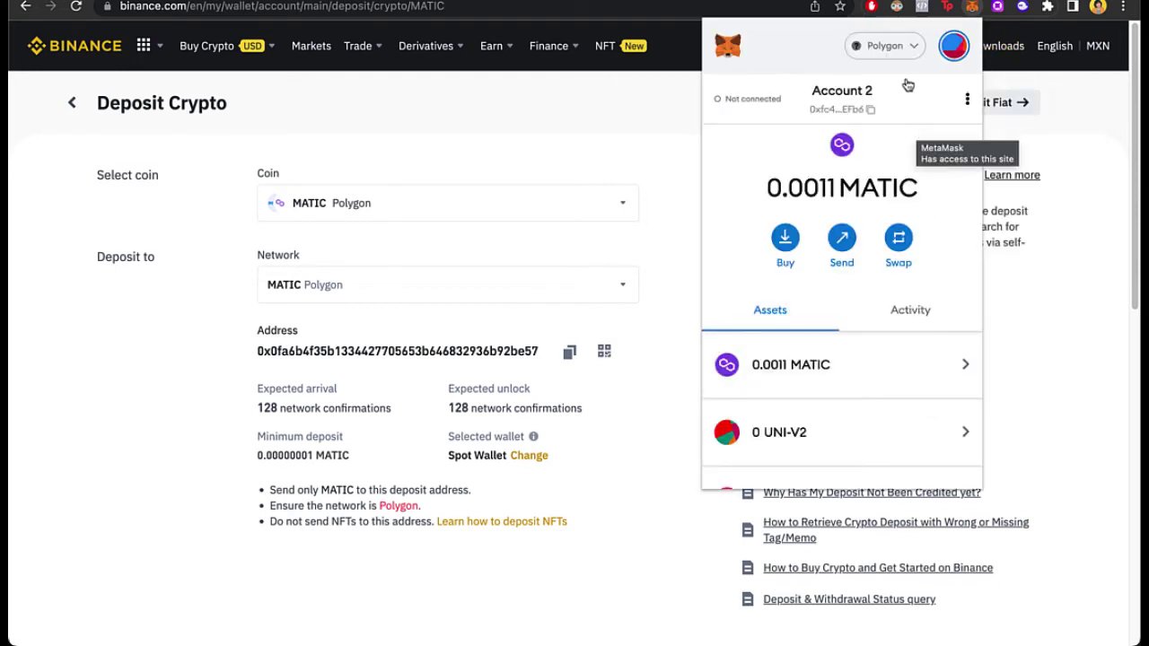
{"action": "left_click", "coordinate": [887, 50]}
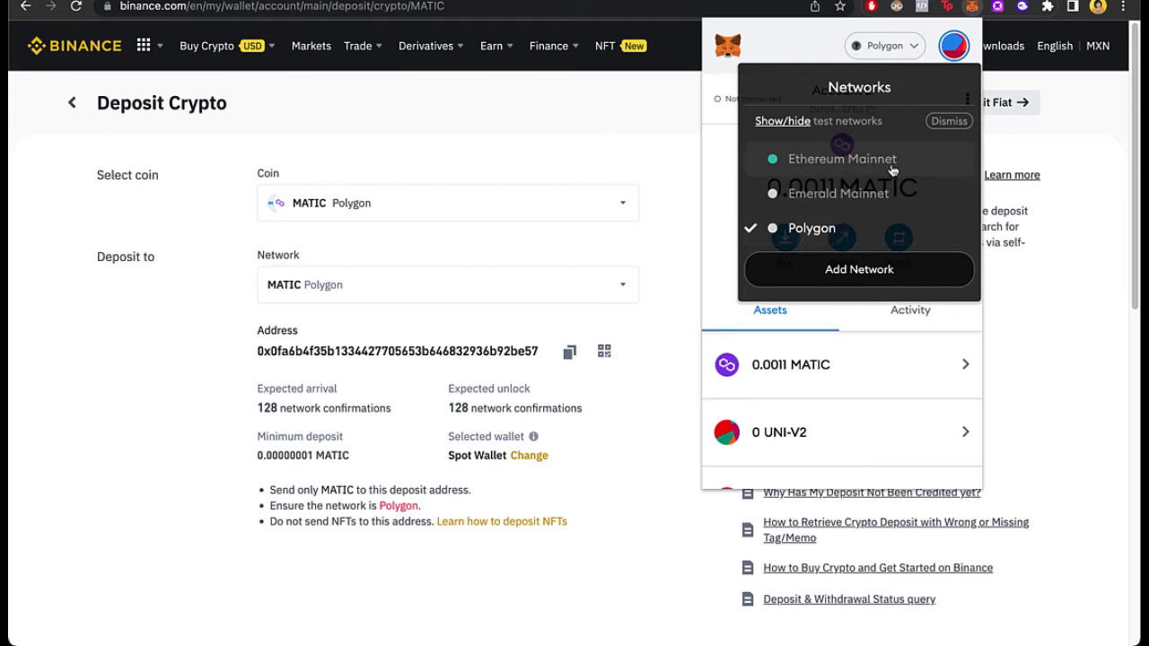
{"action": "left_click", "coordinate": [829, 54]}
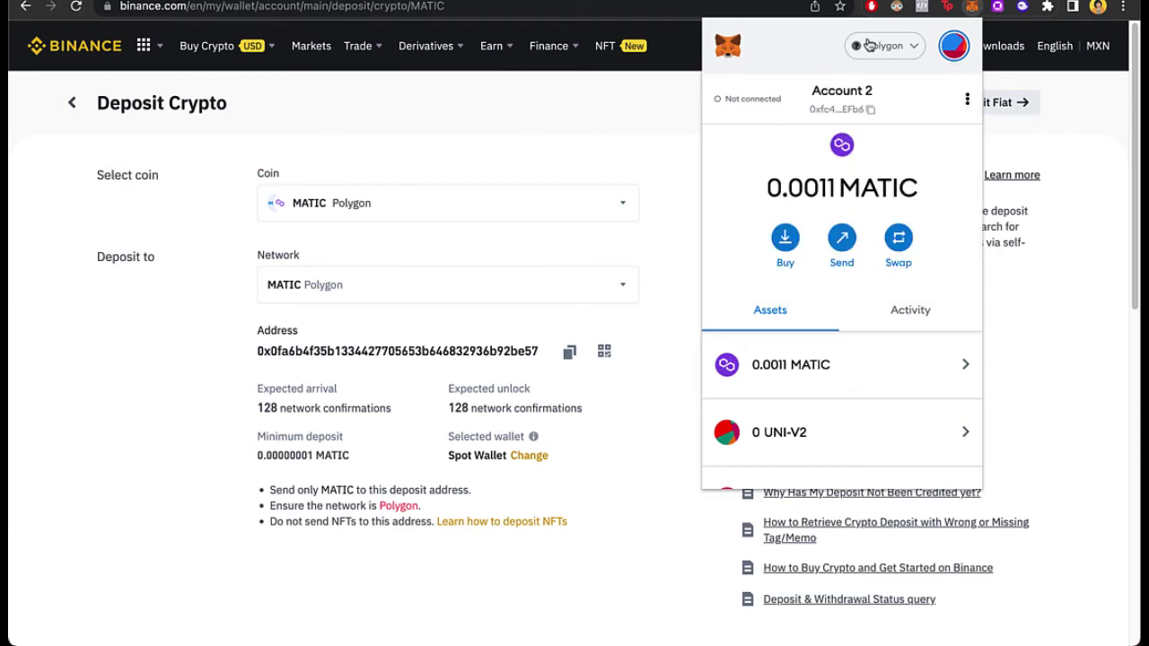
{"action": "scroll", "coordinate": [839, 306], "scroll_direction": "down", "scroll_amount": 1}
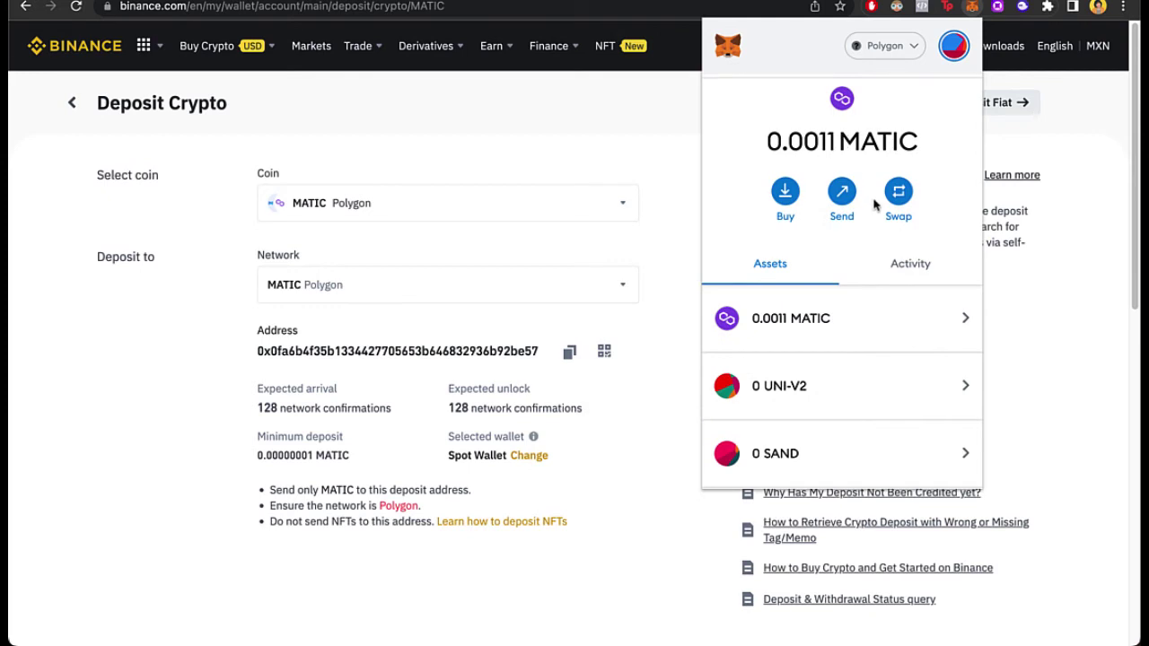
{"action": "scroll", "coordinate": [876, 205], "scroll_direction": "up", "scroll_amount": 1}
{"action": "left_click_drag", "start_coordinate": [926, 168], "coordinate": [819, 151]}
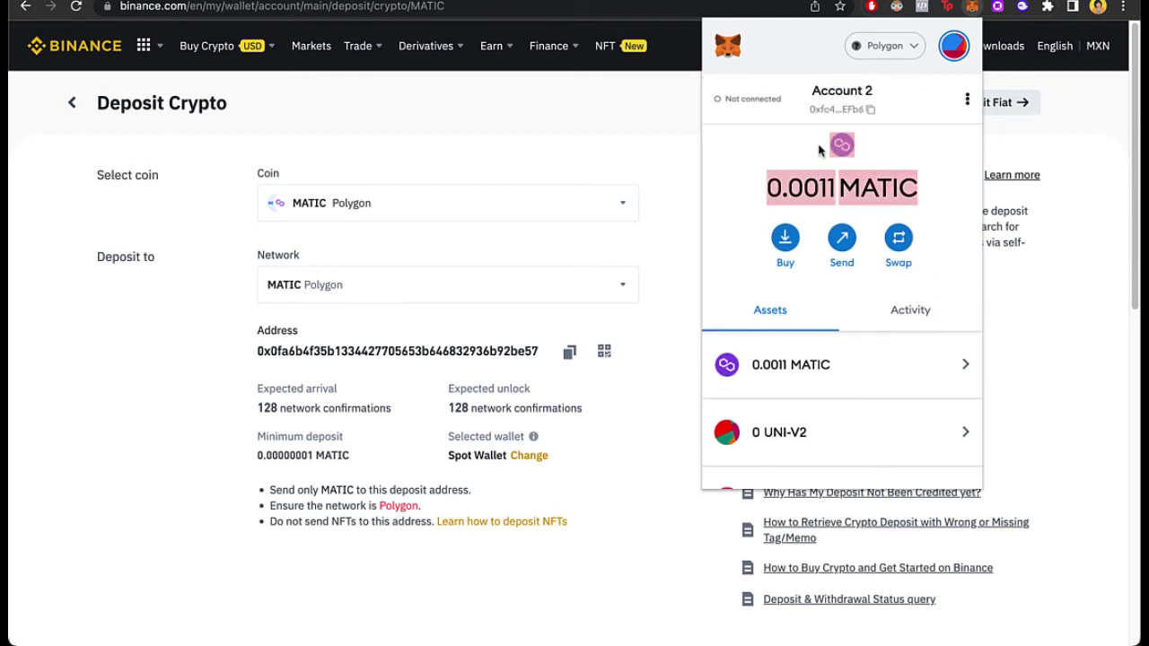
Send the maximum 0.00049621 MATIC to the pasted Binance deposit address
{"action": "left_click", "coordinate": [844, 245]}
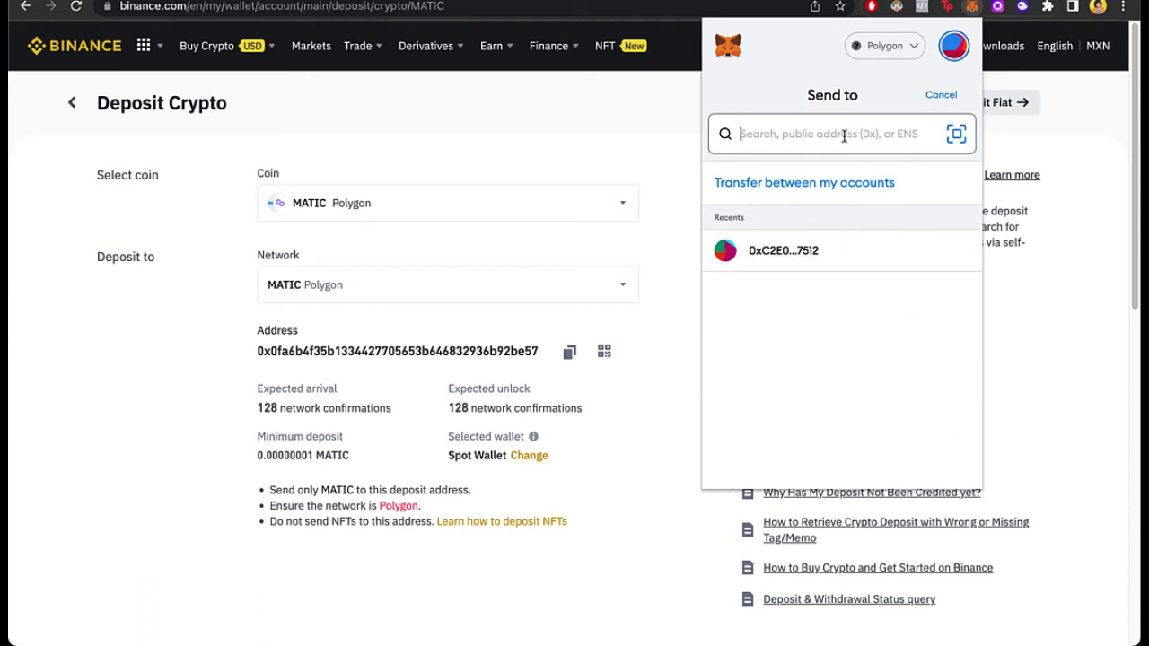
{"action": "key", "text": "super+v"}
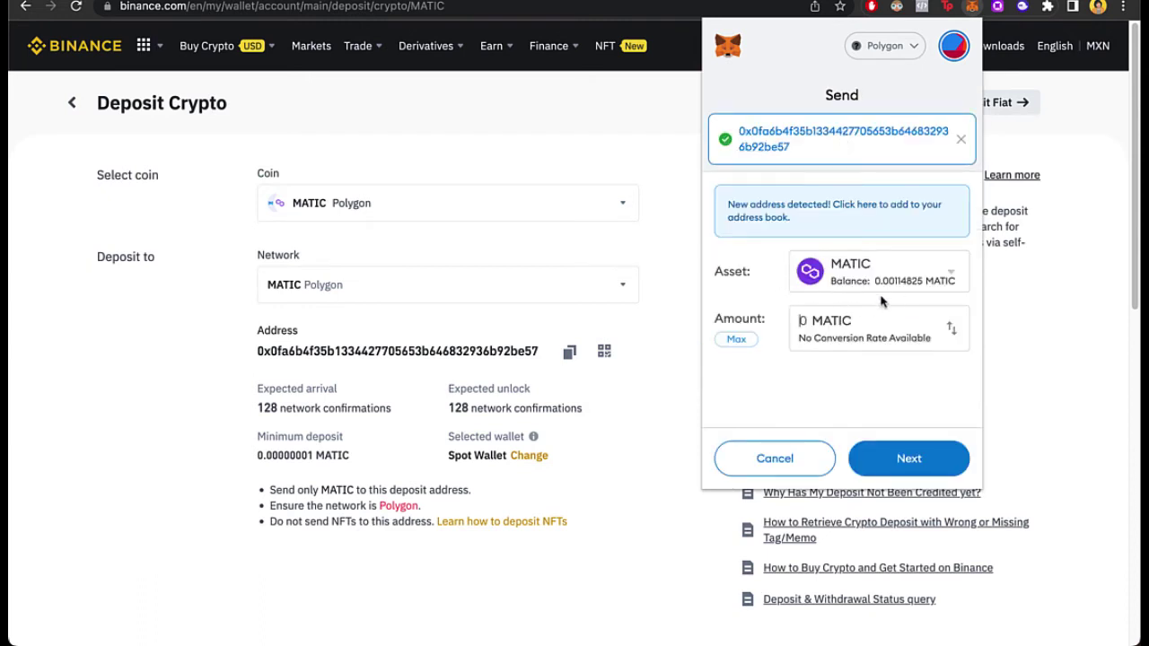
{"action": "left_click", "coordinate": [741, 341]}
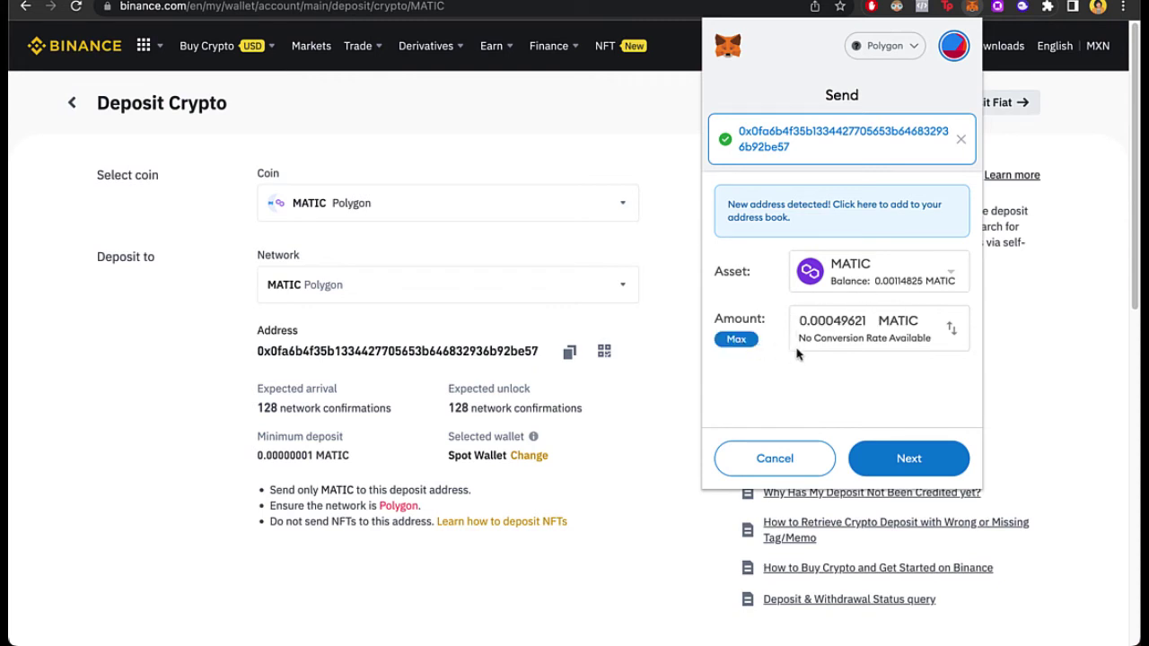
{"action": "left_click", "coordinate": [915, 444]}
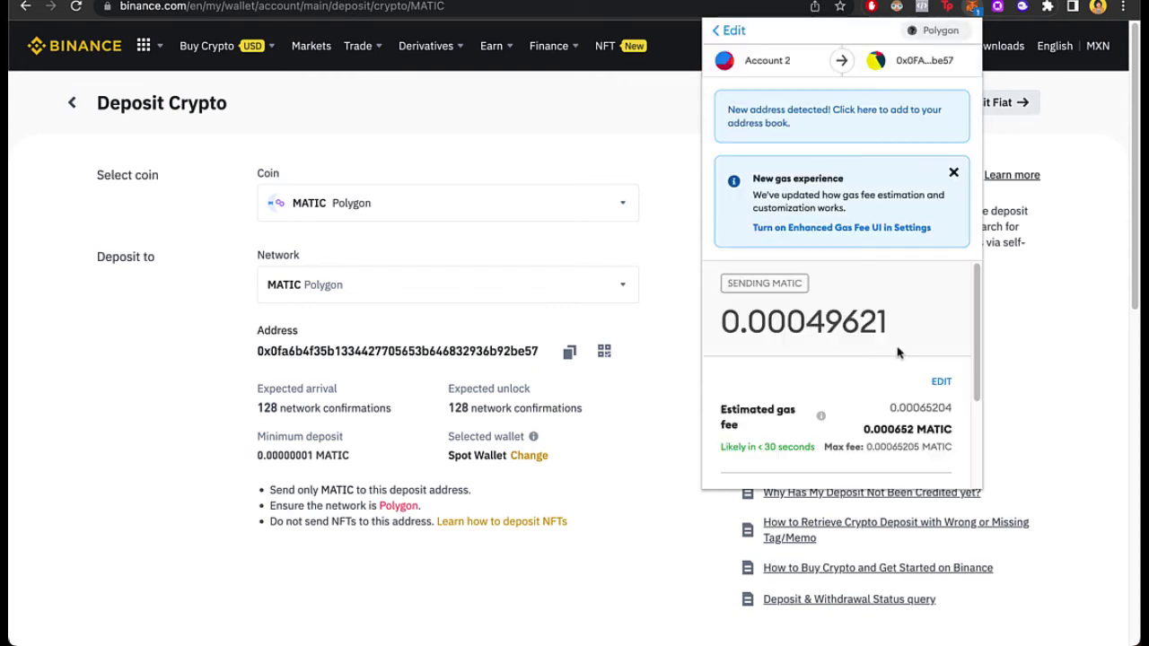
{"action": "scroll", "coordinate": [951, 224], "scroll_direction": "down", "scroll_amount": 3}
{"action": "left_click", "coordinate": [957, 183]}
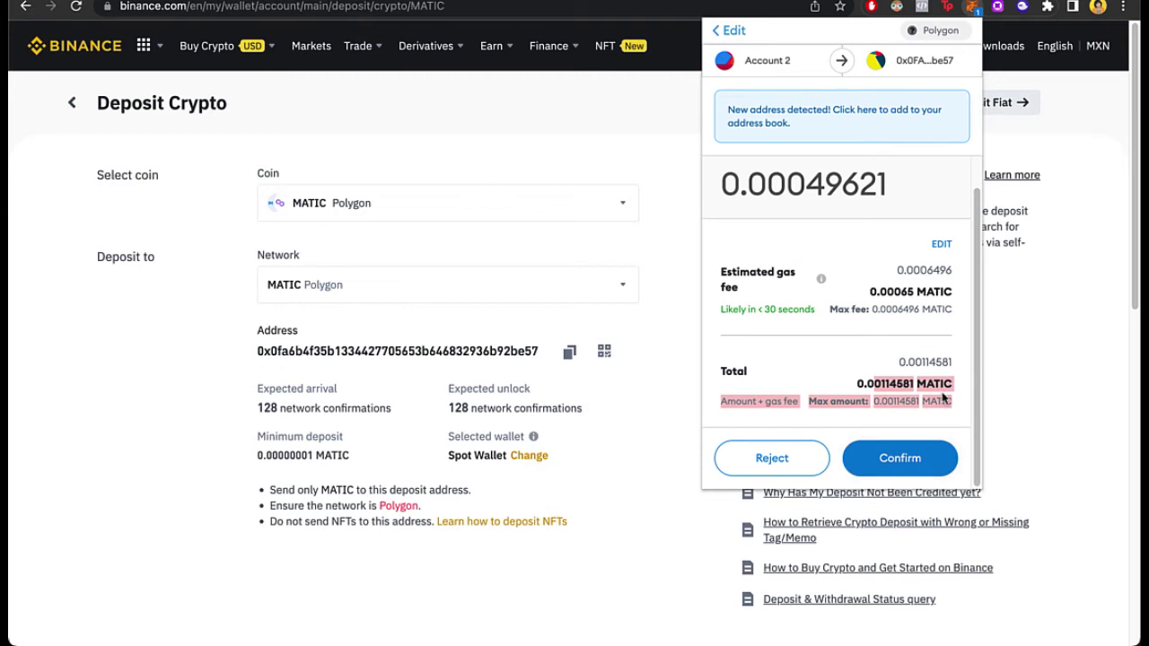
{"action": "left_click", "coordinate": [916, 447]}
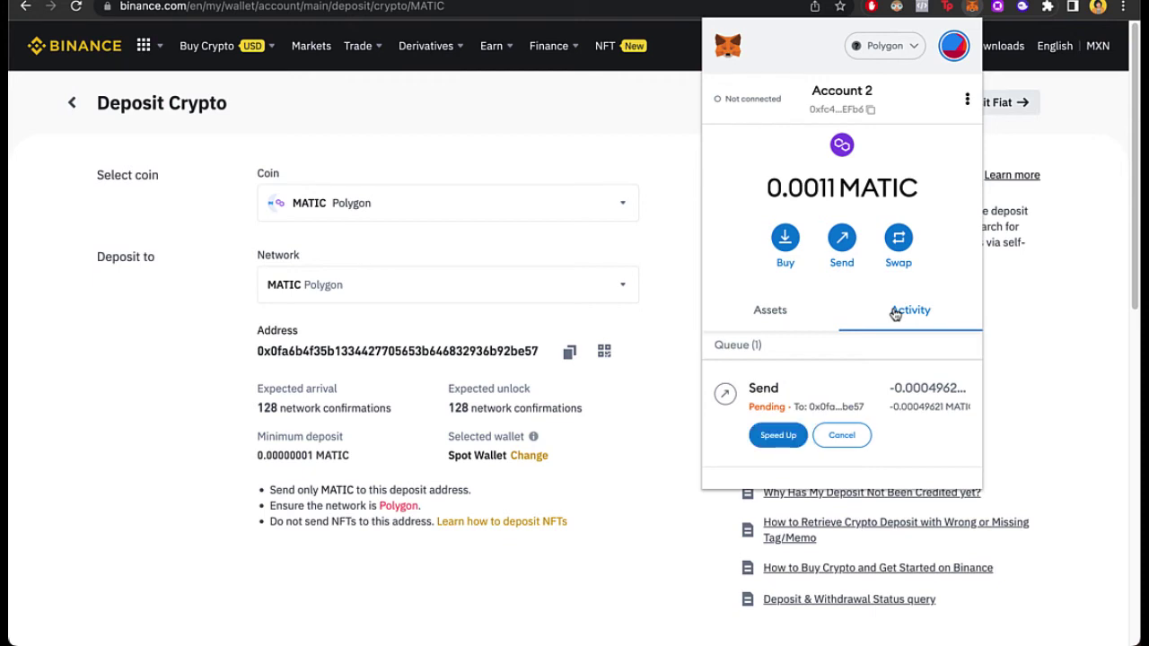
Review the send's details in the Activity list, then close MetaMask
{"action": "scroll", "coordinate": [844, 359], "scroll_direction": "down", "scroll_amount": 1}
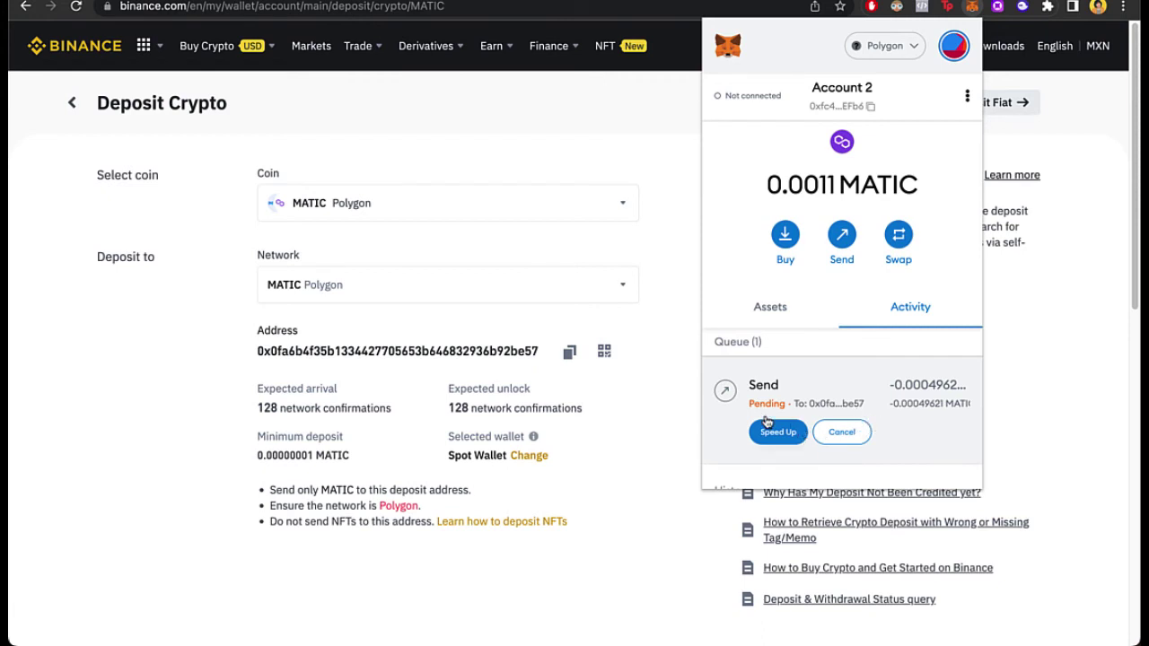
{"action": "scroll", "coordinate": [813, 449], "scroll_direction": "down", "scroll_amount": 1}
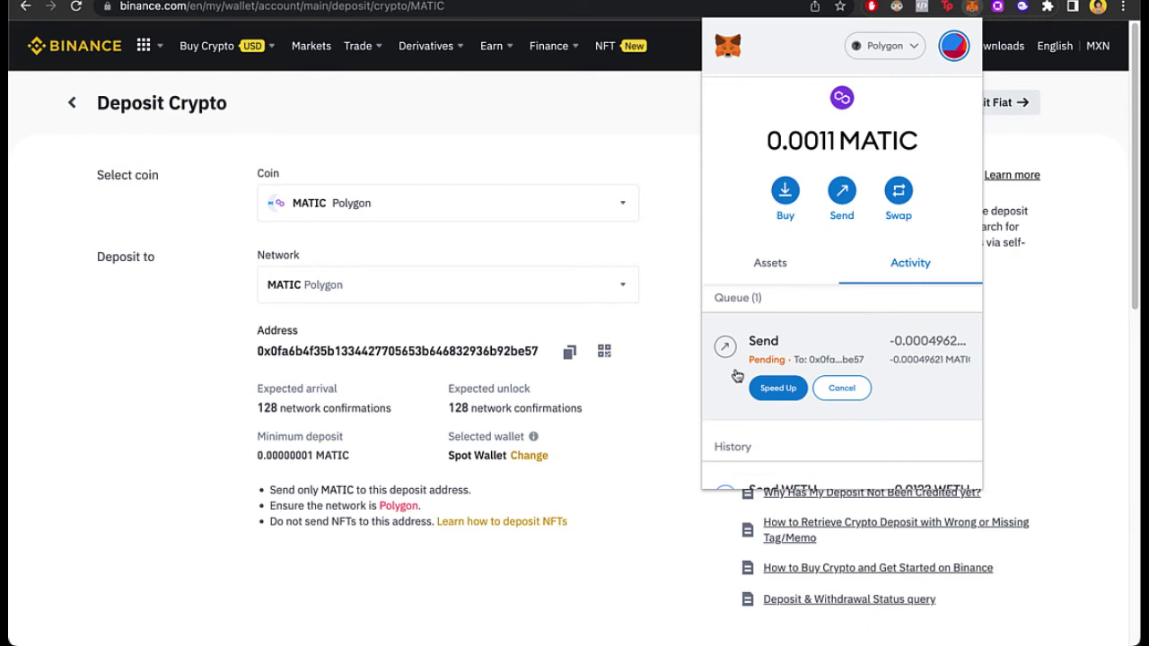
{"action": "left_click", "coordinate": [736, 375]}
{"action": "left_click", "coordinate": [951, 61]}
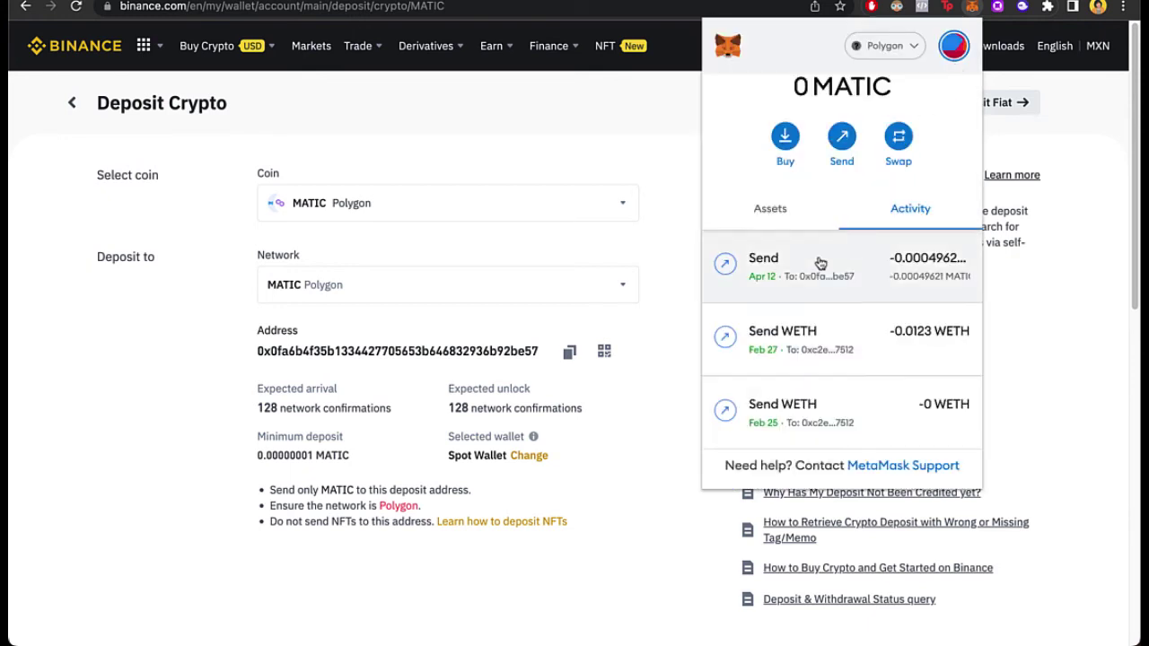
{"action": "left_click", "coordinate": [639, 170]}
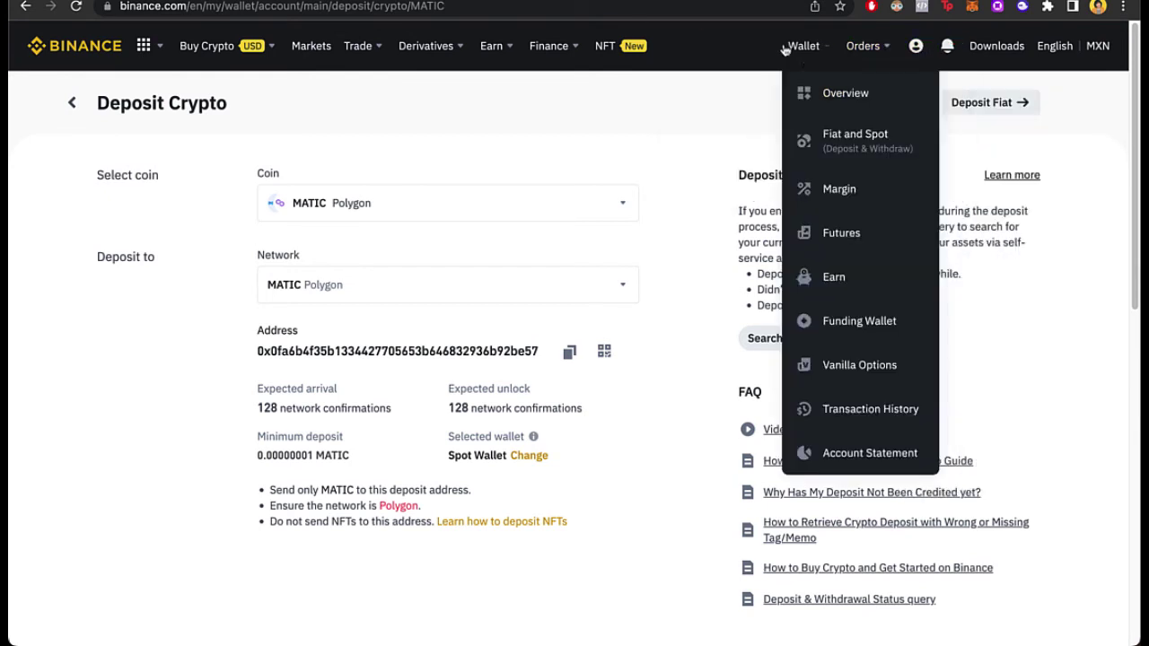
Check that the 0.0004962 MATIC deposit shows Confirming in Recent Transactions
{"action": "mouse_move", "coordinate": [582, 56]}
{"action": "mouse_move", "coordinate": [800, 53]}
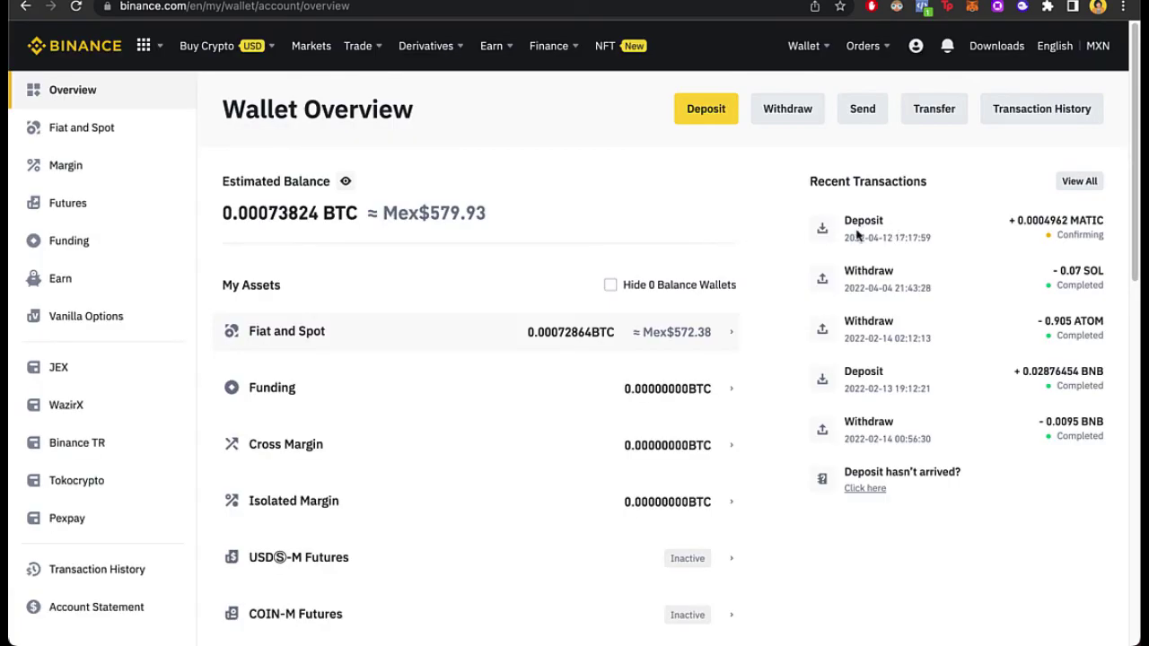
{"action": "left_click_drag", "start_coordinate": [979, 246], "coordinate": [1072, 224]}
{"action": "left_click", "coordinate": [1090, 221]}
{"action": "left_click", "coordinate": [973, 11]}
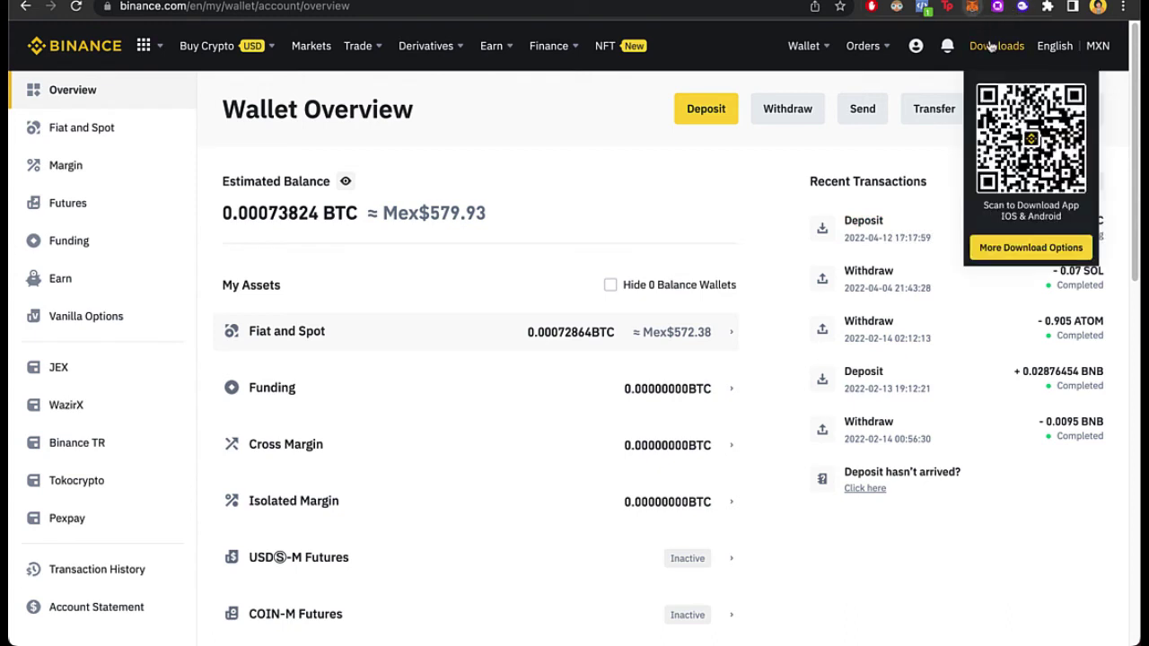
{"action": "left_click", "coordinate": [1035, 269]}
{"action": "left_click_drag", "start_coordinate": [1056, 235], "coordinate": [1107, 237]}
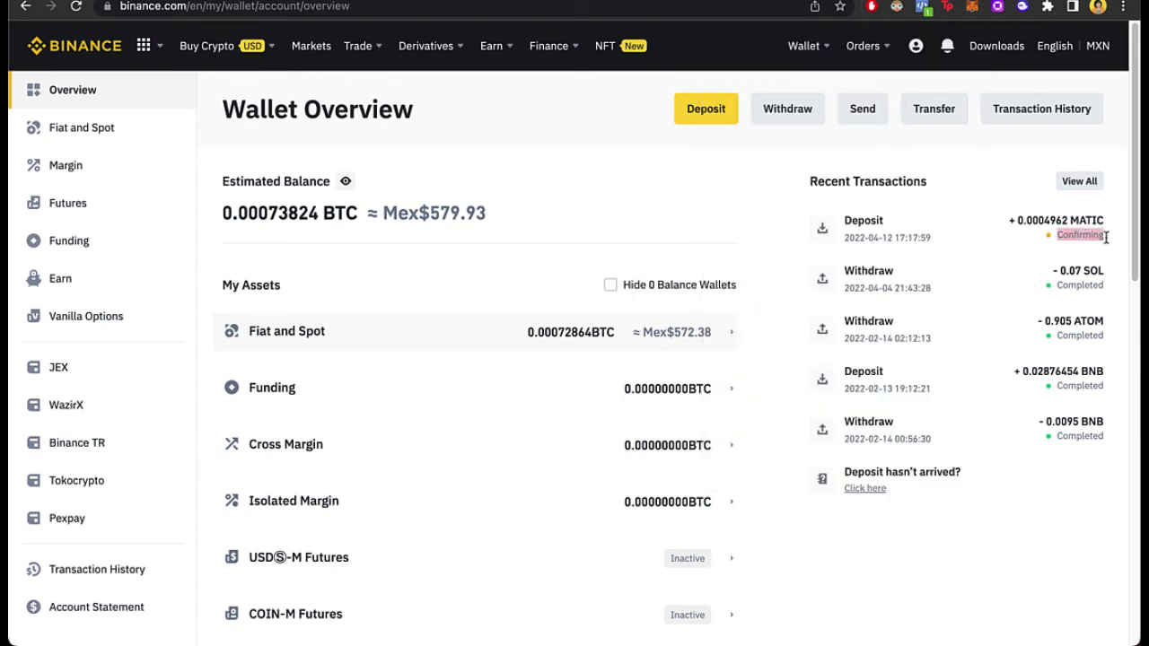
Go to the Fiat and Spot wallet and scroll through its crypto balances
{"action": "scroll", "coordinate": [677, 300], "scroll_direction": "down", "scroll_amount": 3}
{"action": "scroll", "coordinate": [718, 323], "scroll_direction": "up", "scroll_amount": 3}
{"action": "left_click", "coordinate": [741, 336]}
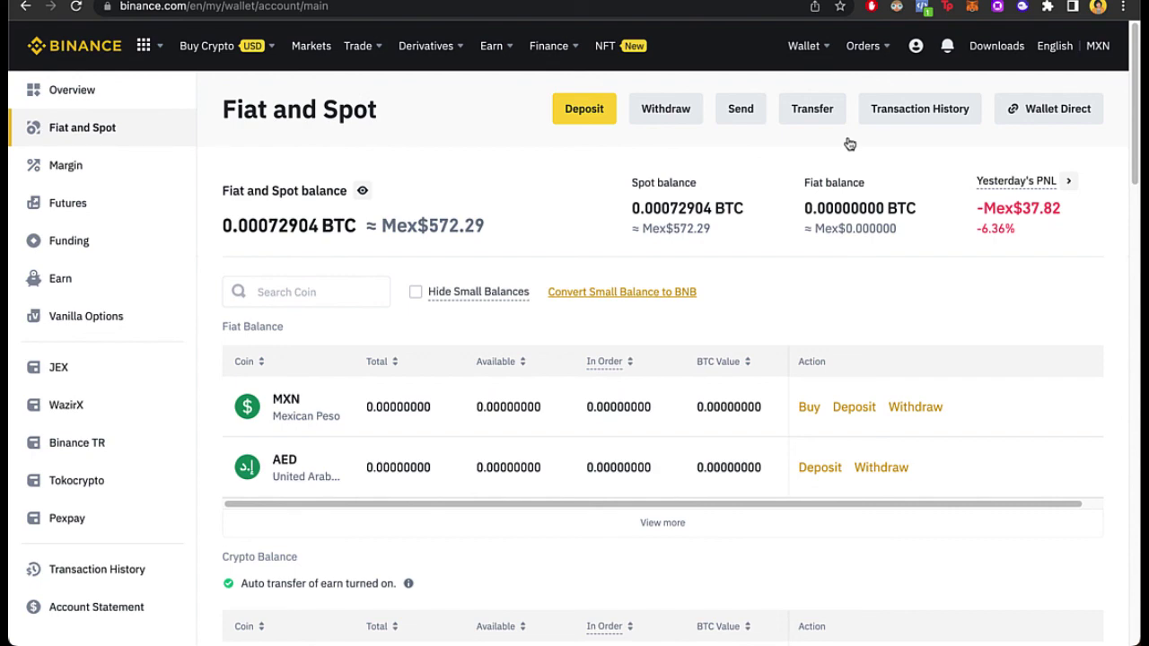
{"action": "scroll", "coordinate": [798, 300], "scroll_direction": "down", "scroll_amount": 5}
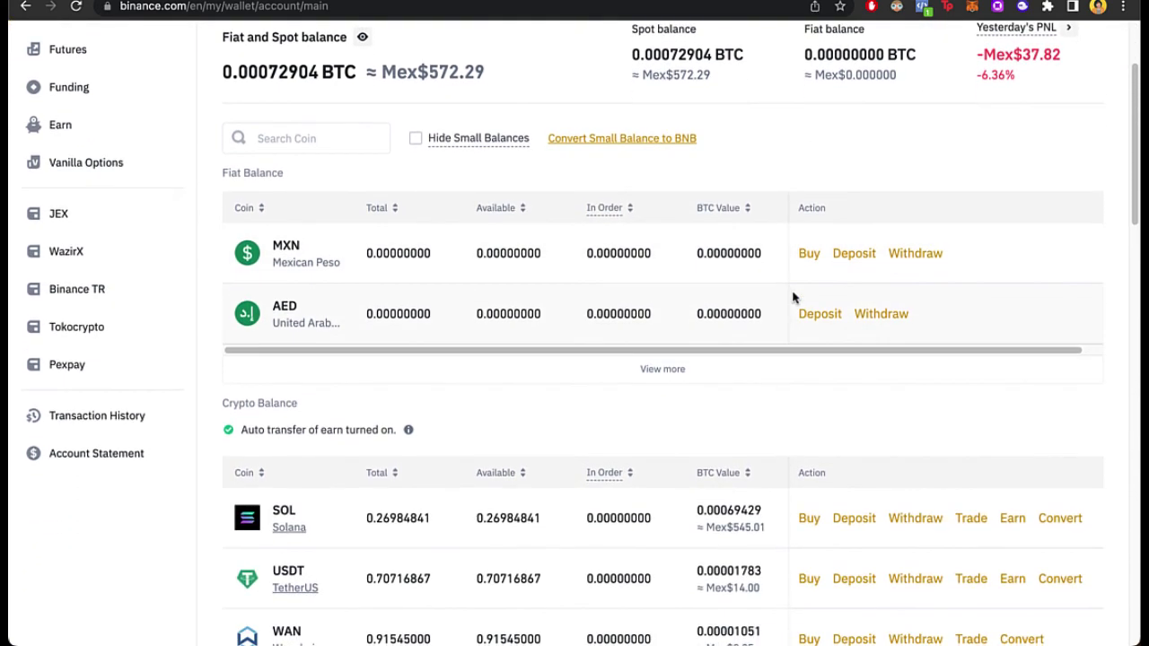